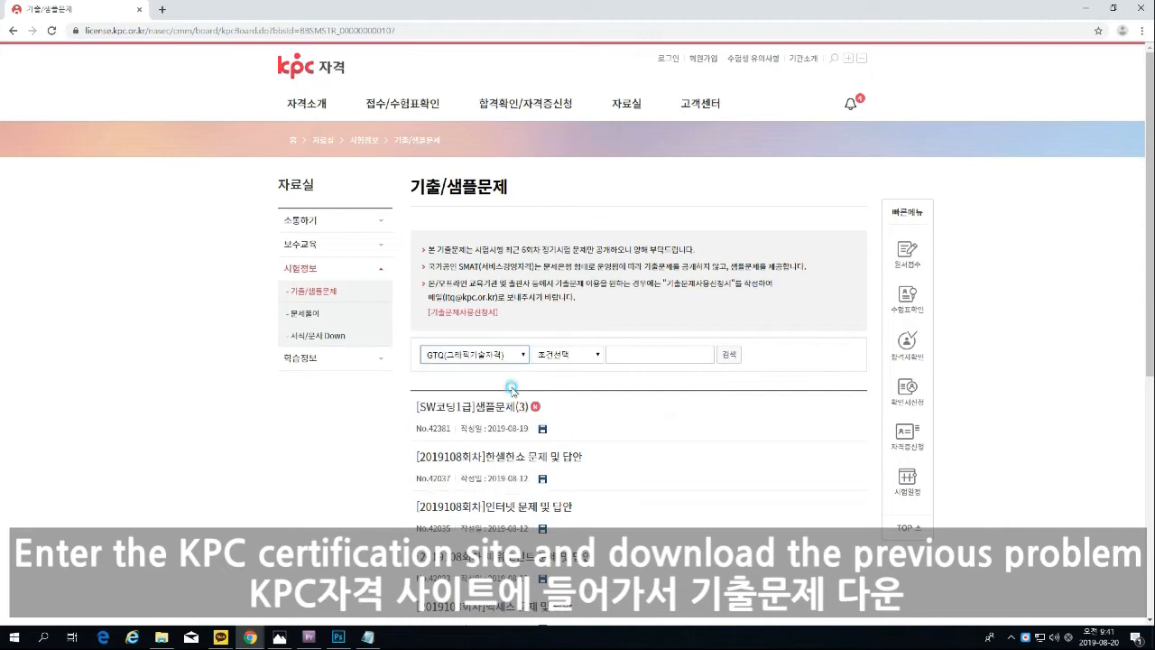
Filter the past and sample exam problem list to the GTQ(그래픽기술자격) category.
click(599, 357)
click(598, 354)
click(733, 355)
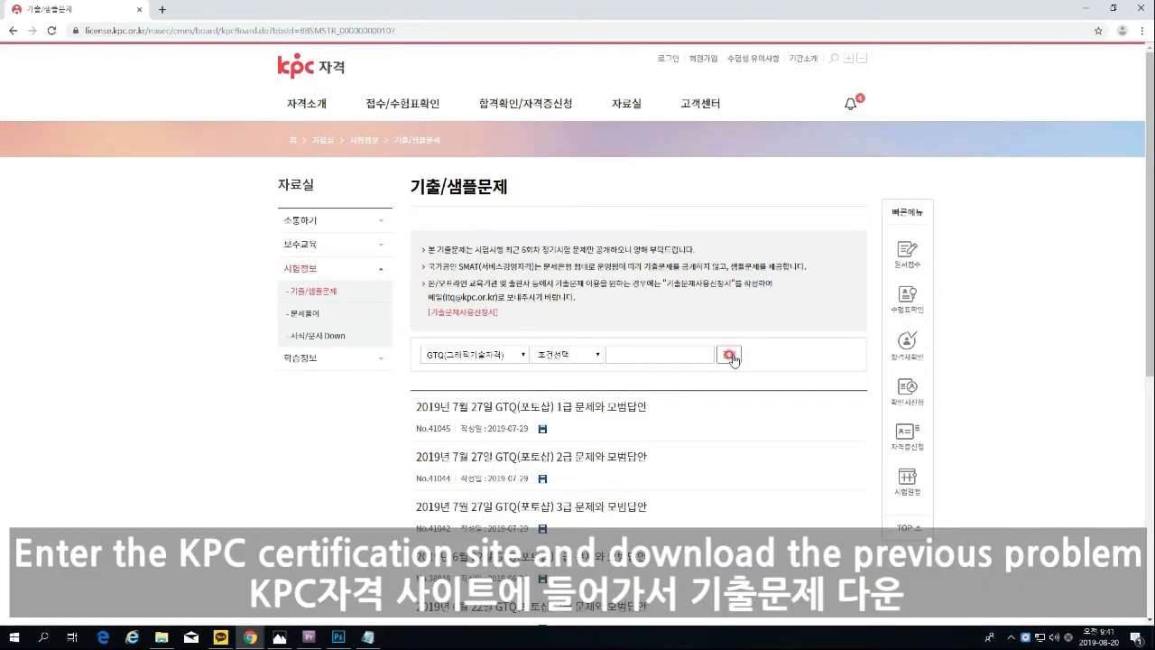
Download the attached zip from the 2019년 7월 27일 GTQ(포토샵) 1급 문제와 모범답안 post and extract it in the Downloads folder.
click(570, 406)
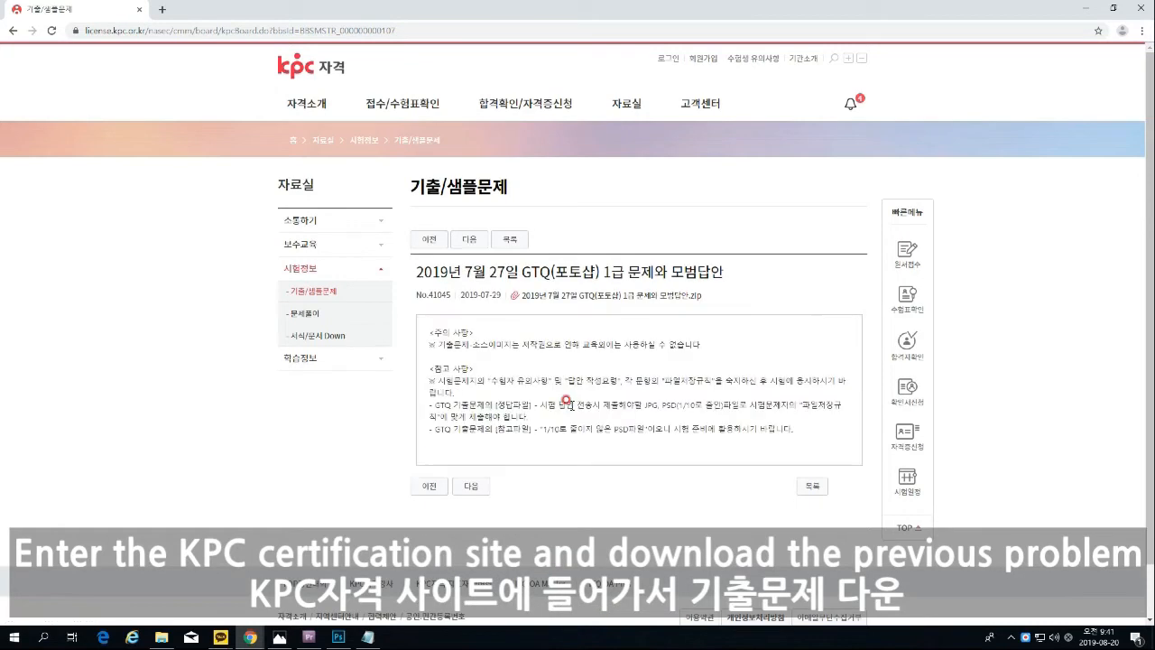
click(615, 296)
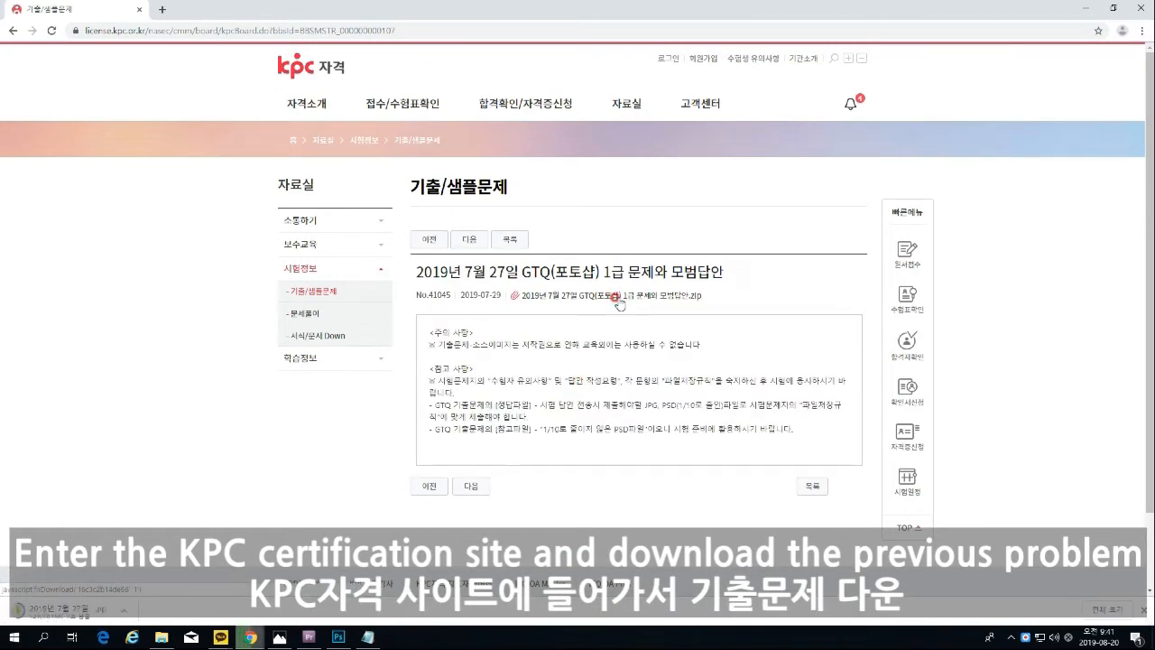
click(163, 638)
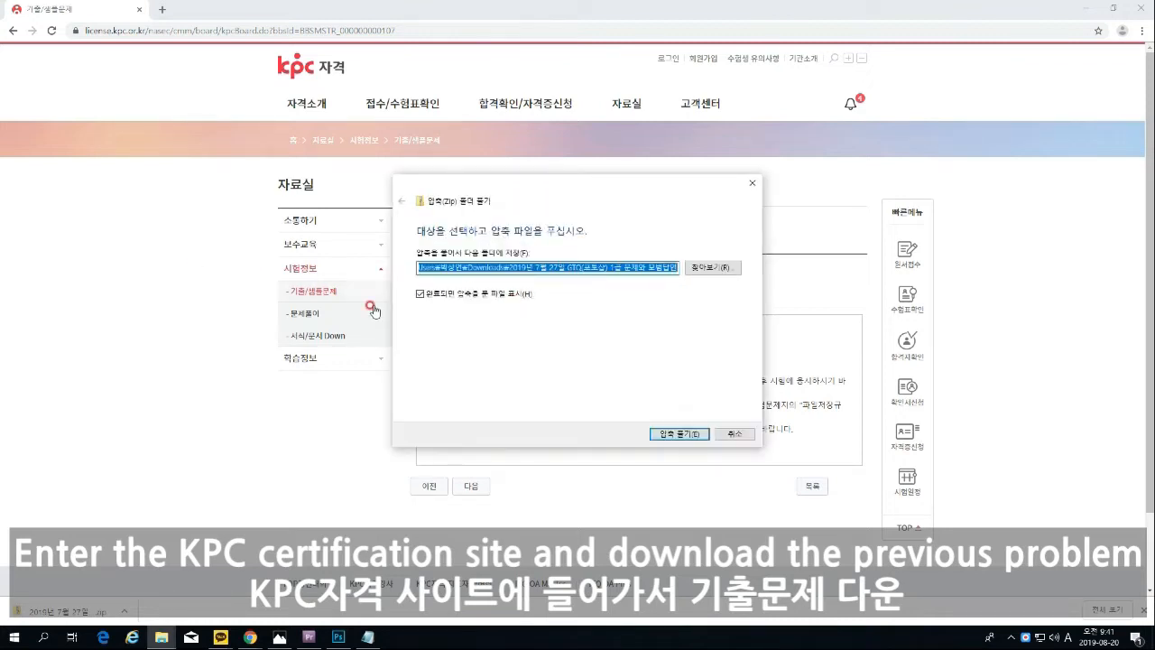
click(678, 433)
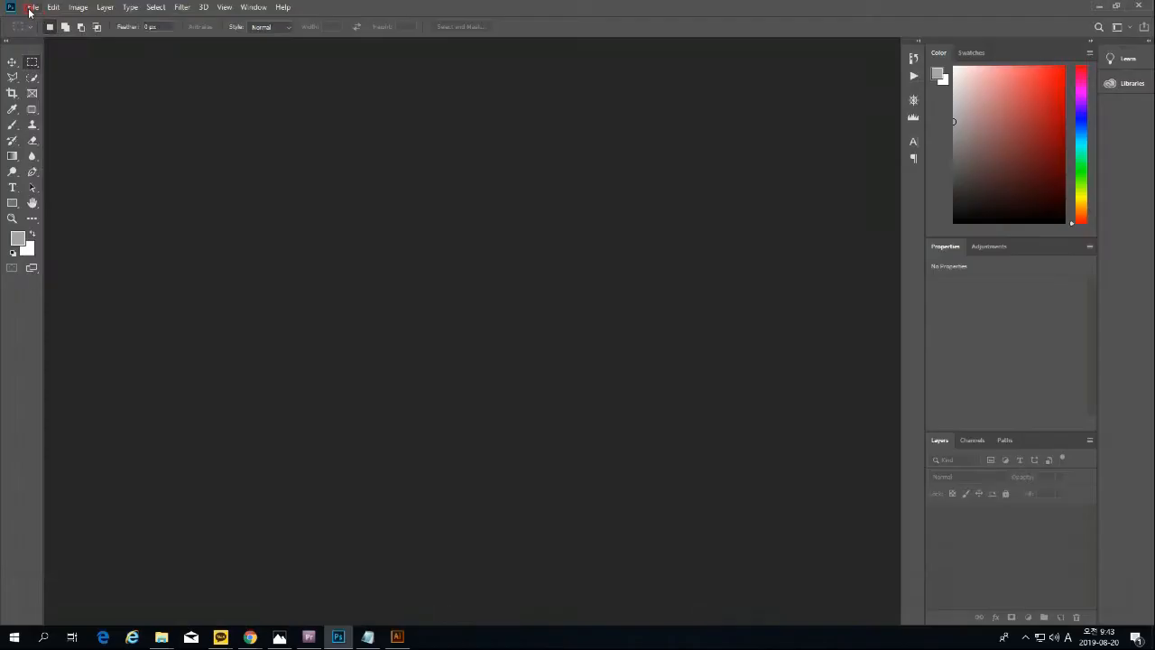
Switch to Photoshop, open page 2 of GP07-1A(A3).pdf, and add a white-filled layer beneath the page layer.
click(32, 7)
click(63, 34)
double_click(144, 84)
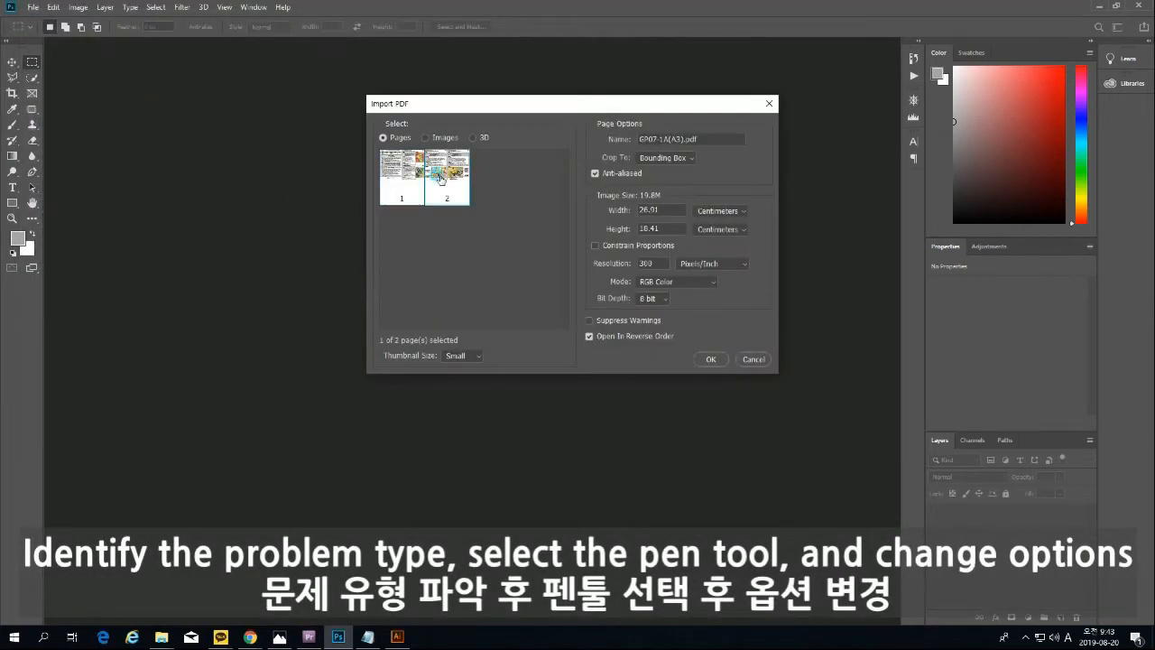
click(711, 359)
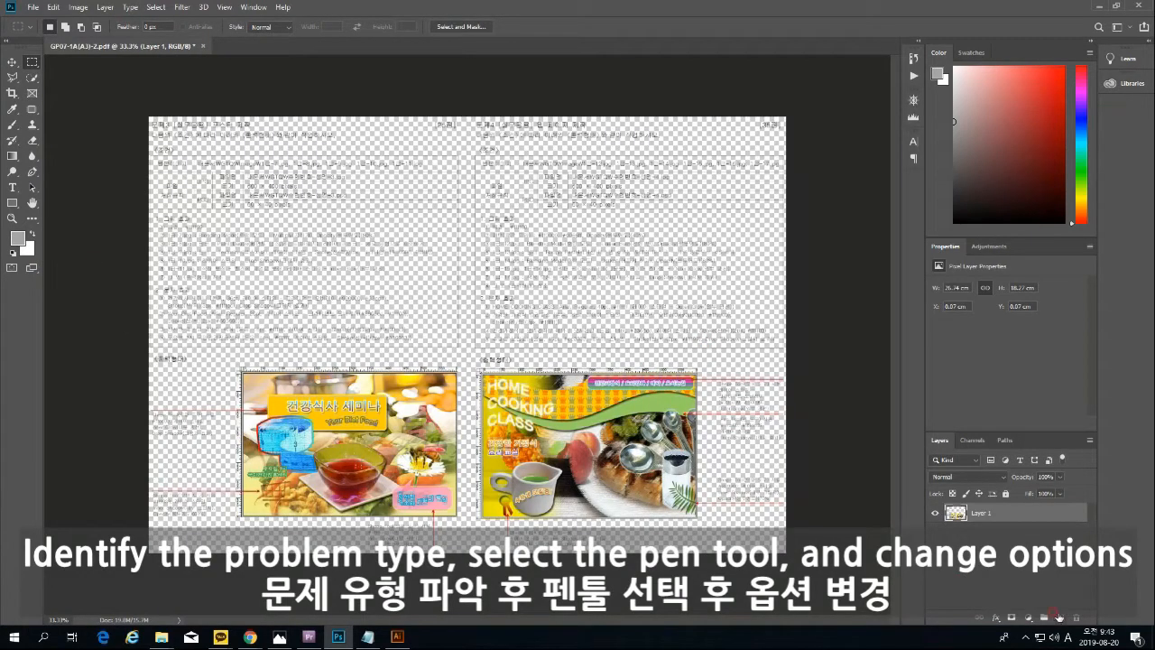
ctrl+click(1057, 619)
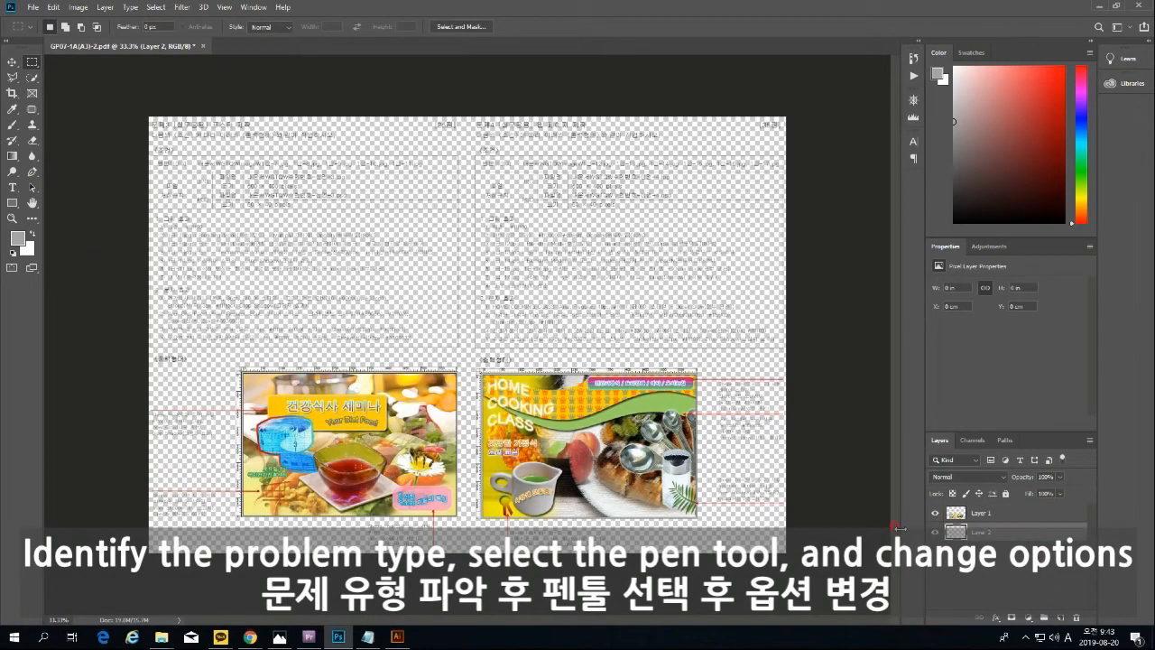
key(ctrl+BackSpace)
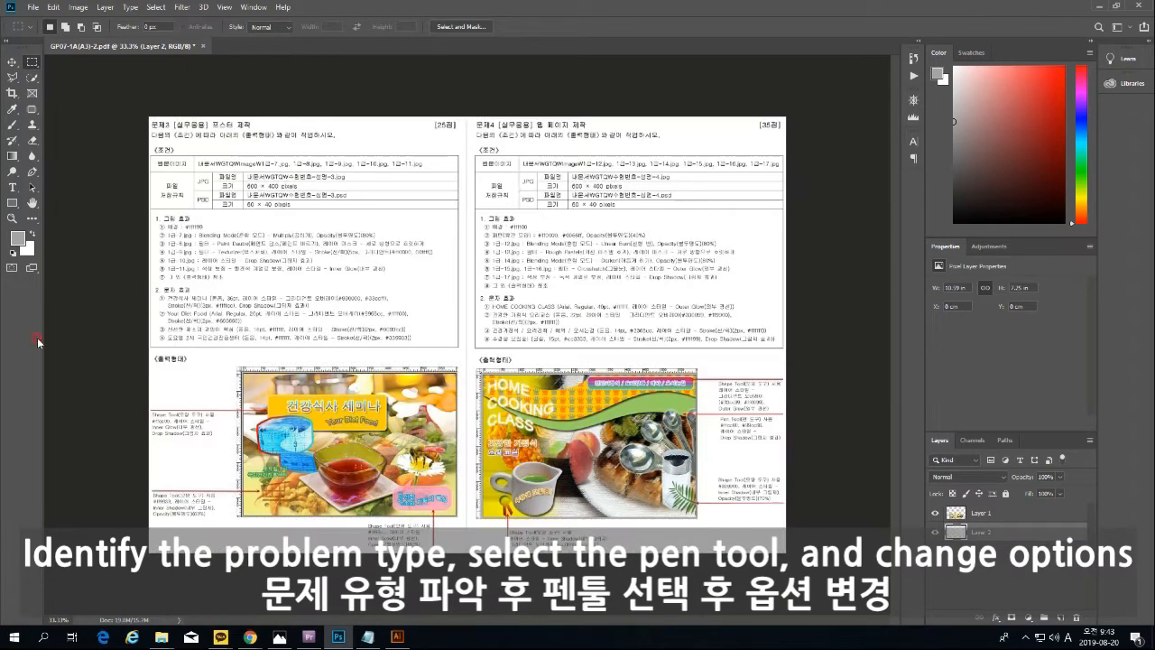
Examine the Shape Tool and Pen Tool notes beside problem 4's sample output at close range.
click(12, 218)
click(607, 413)
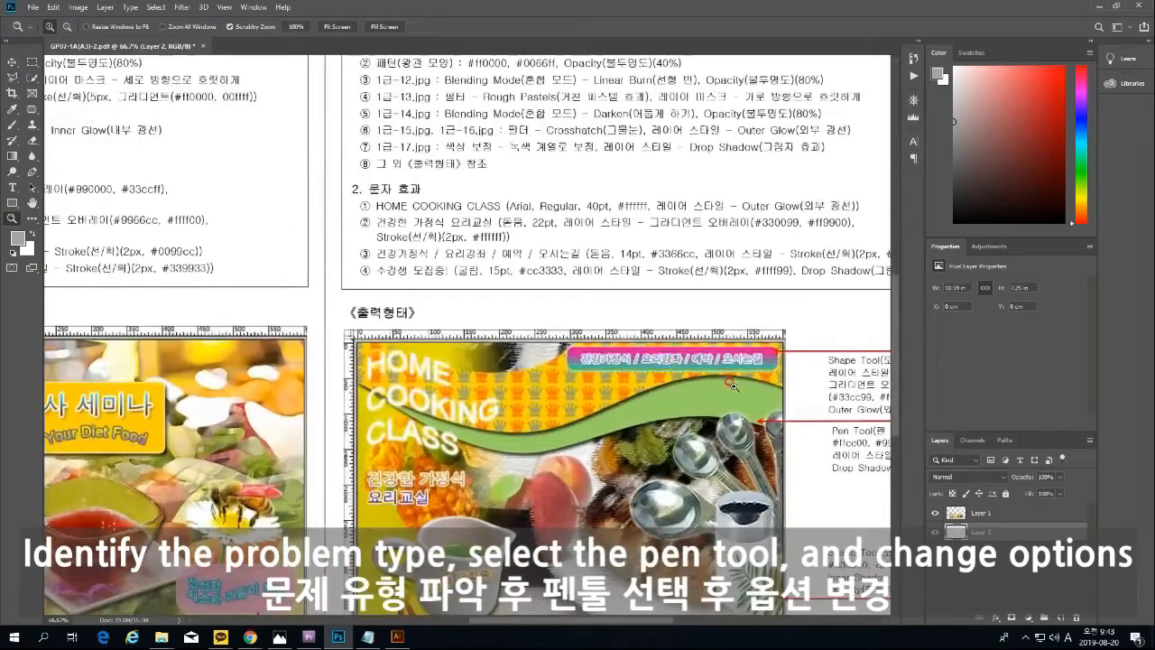
click(733, 384)
click(637, 405)
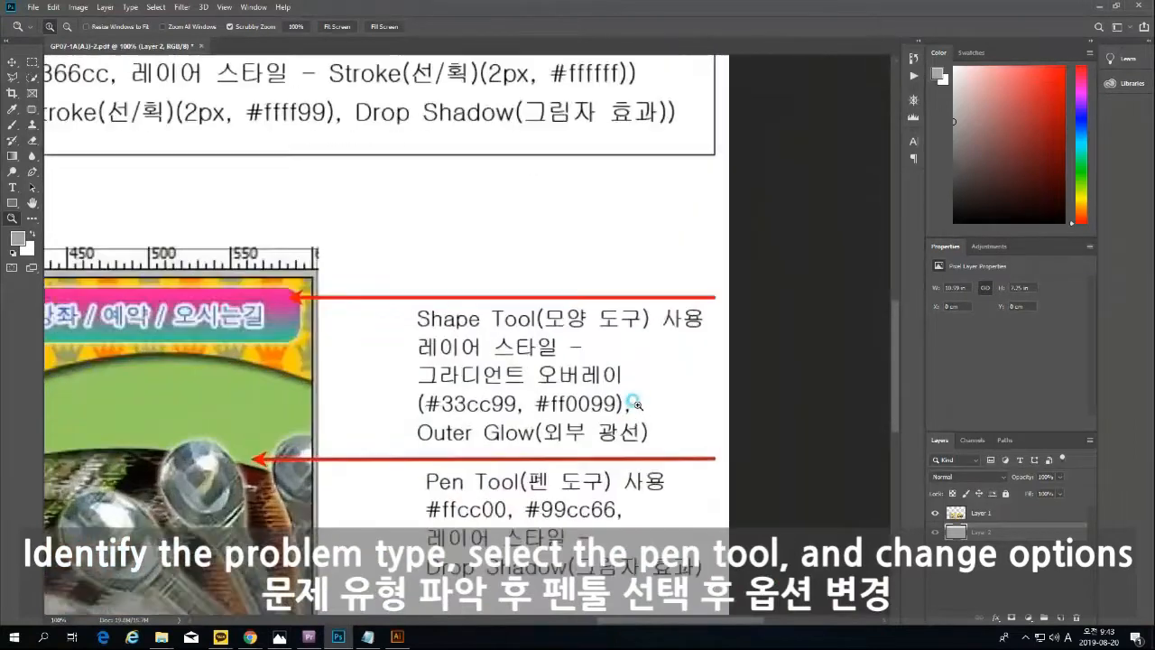
click(637, 405)
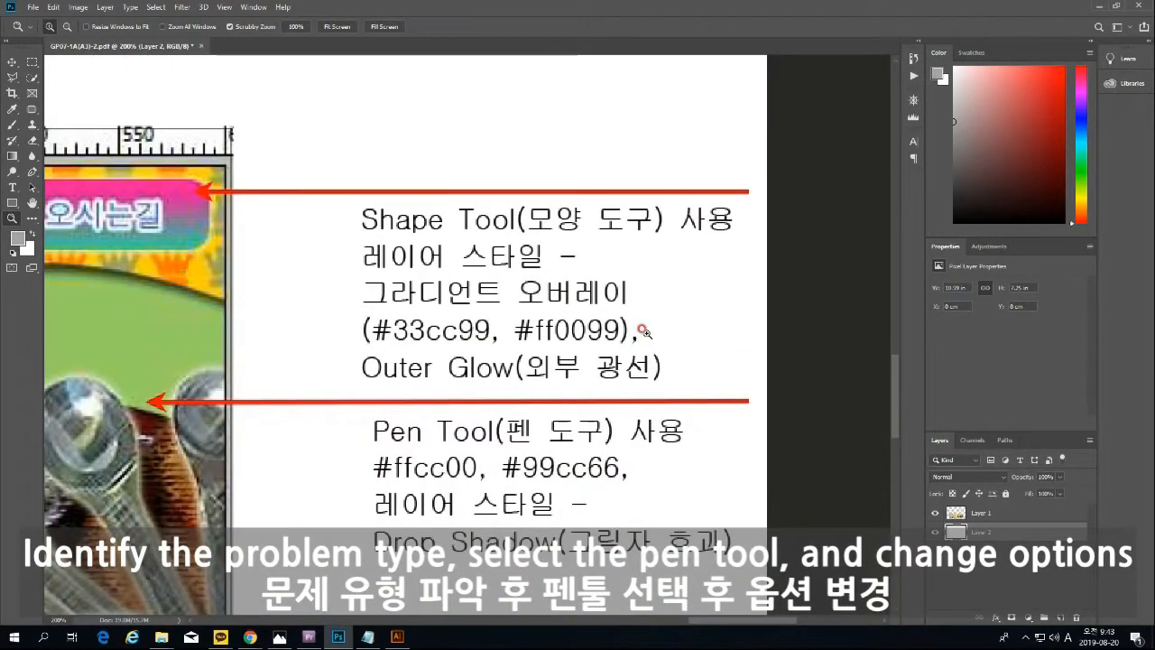
click(32, 61)
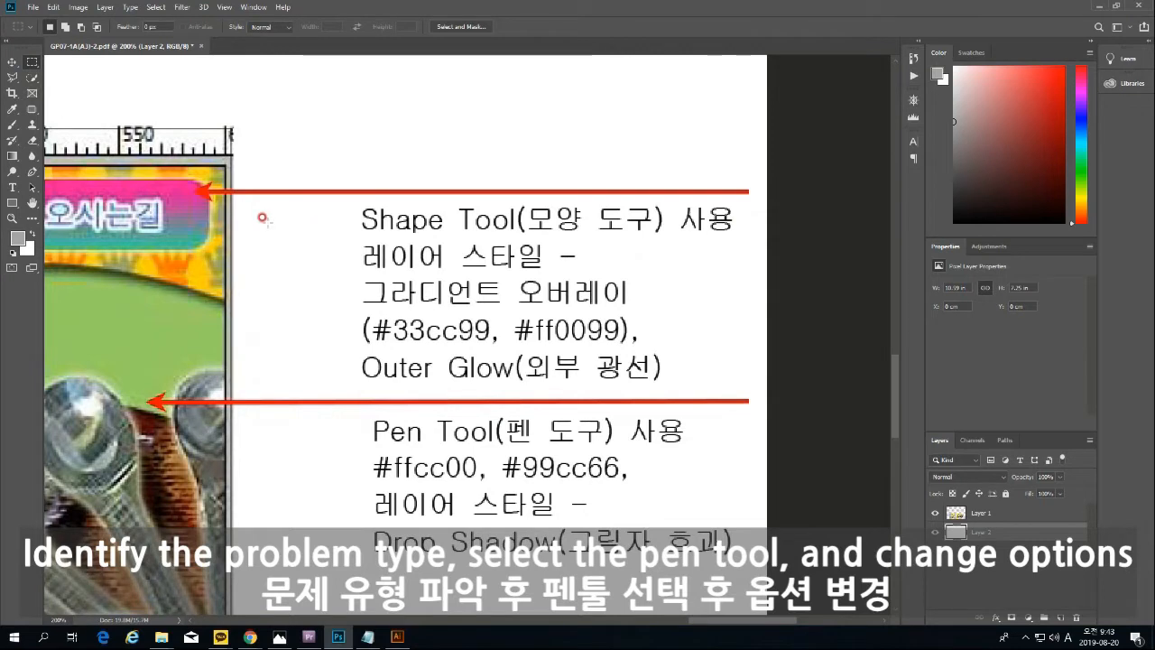
drag(350, 203, 677, 244)
click(659, 330)
Review problem 4's sample output, graphic and text effect requirements, and the required JPG and PSD sizes.
click(13, 220)
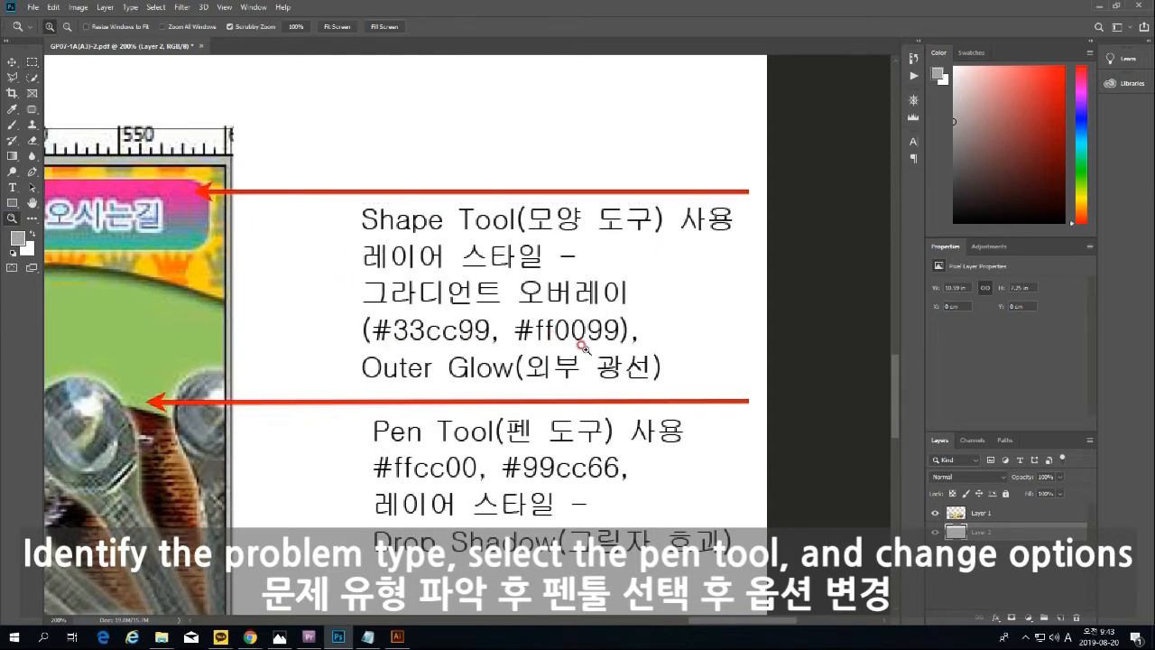
alt+click(471, 367)
drag(454, 347, 644, 335)
drag(255, 328, 177, 312)
drag(435, 283, 342, 439)
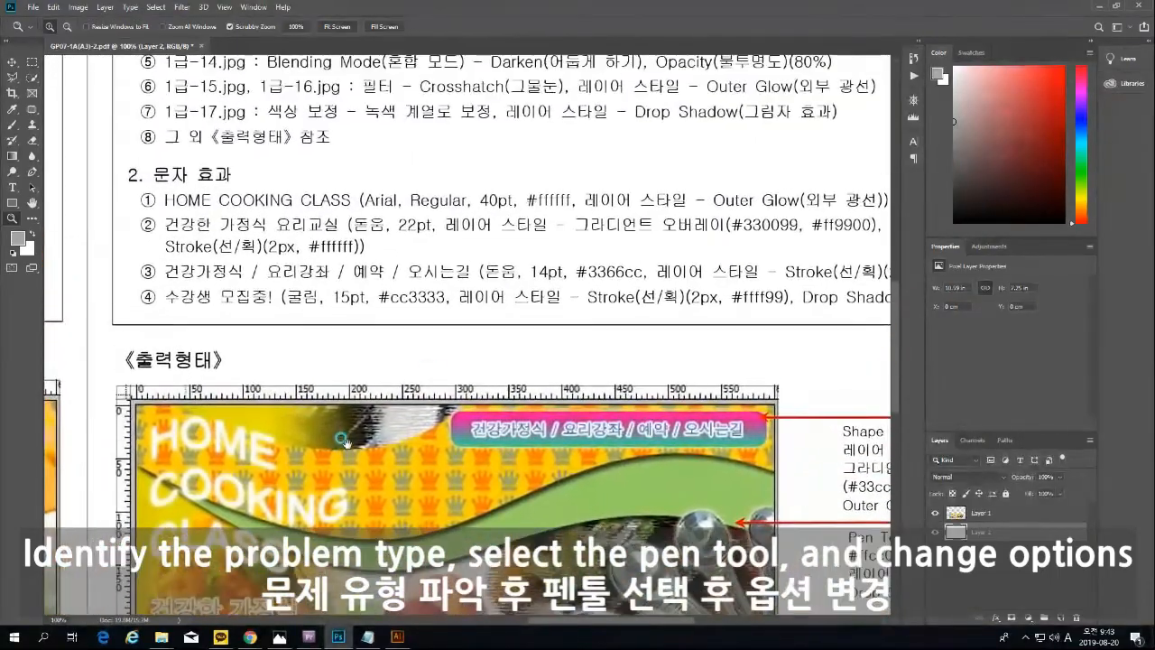
drag(450, 358, 454, 255)
alt+click(533, 284)
drag(535, 279, 418, 309)
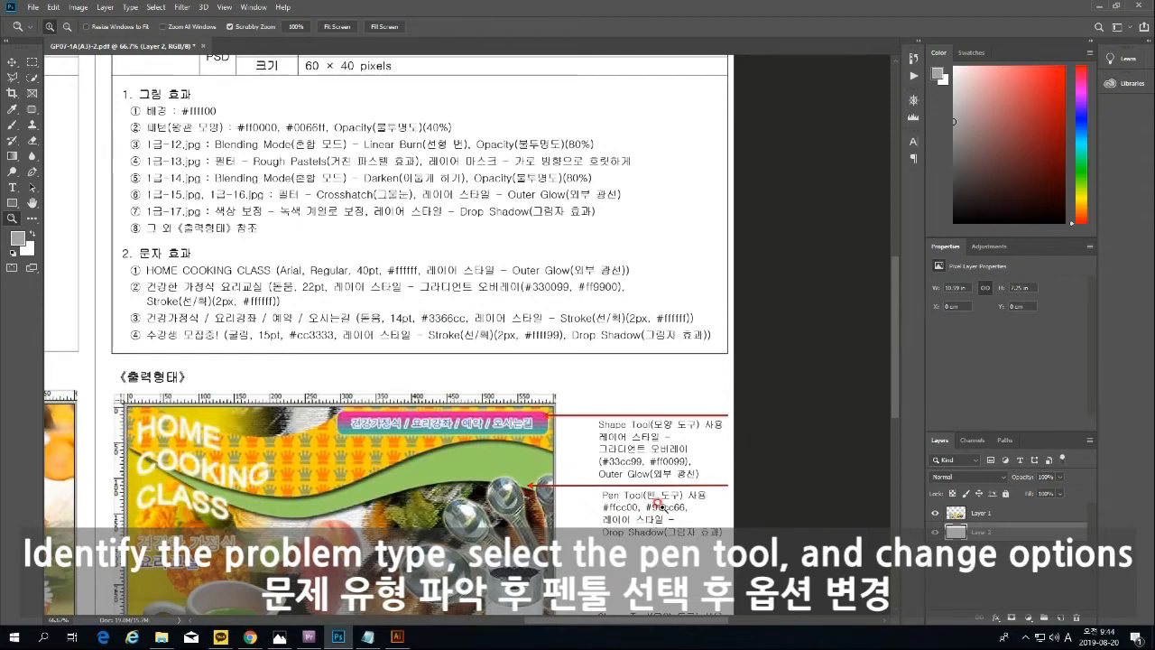
scroll(660, 508, down, 2)
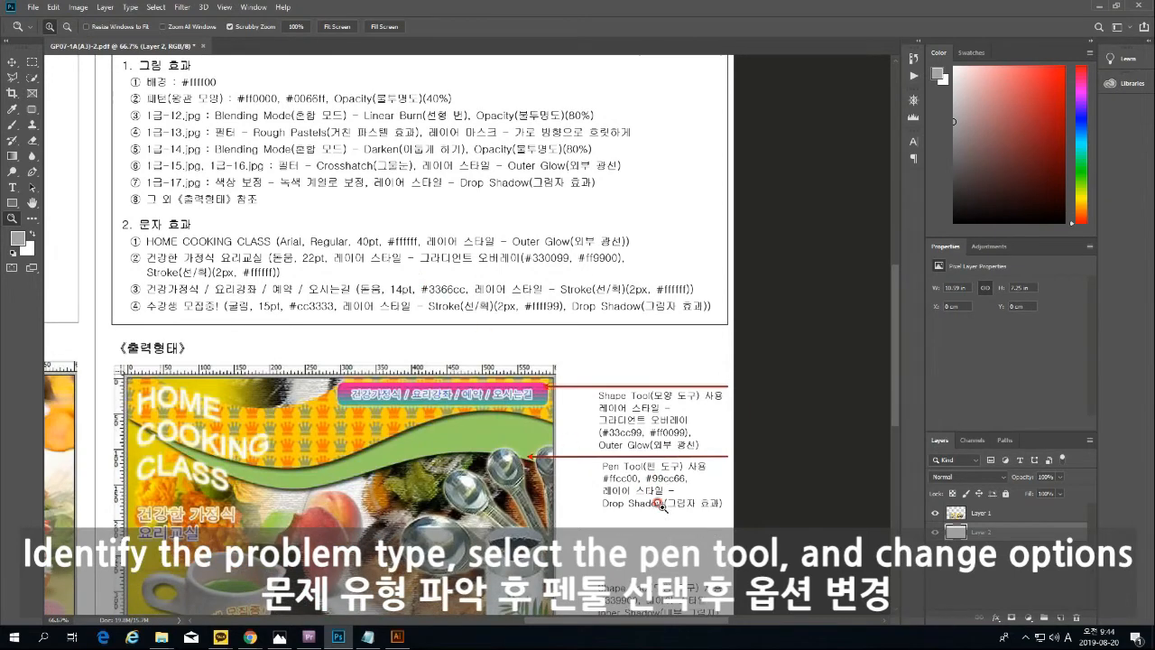
scroll(659, 507, up, 4)
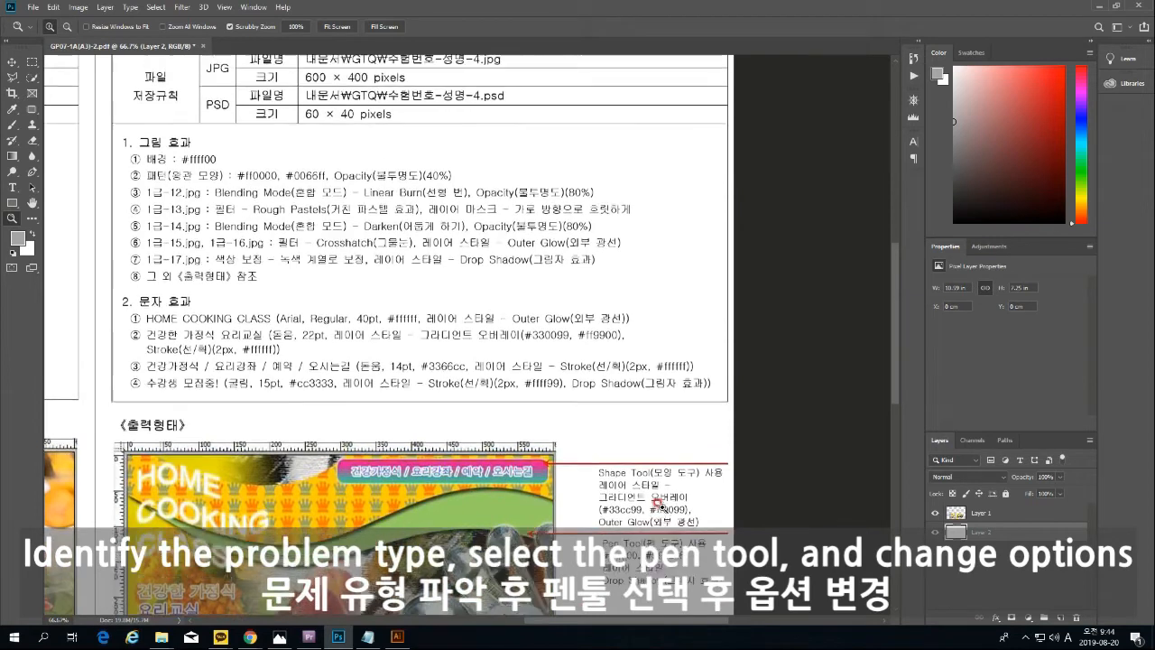
scroll(659, 507, down, 1)
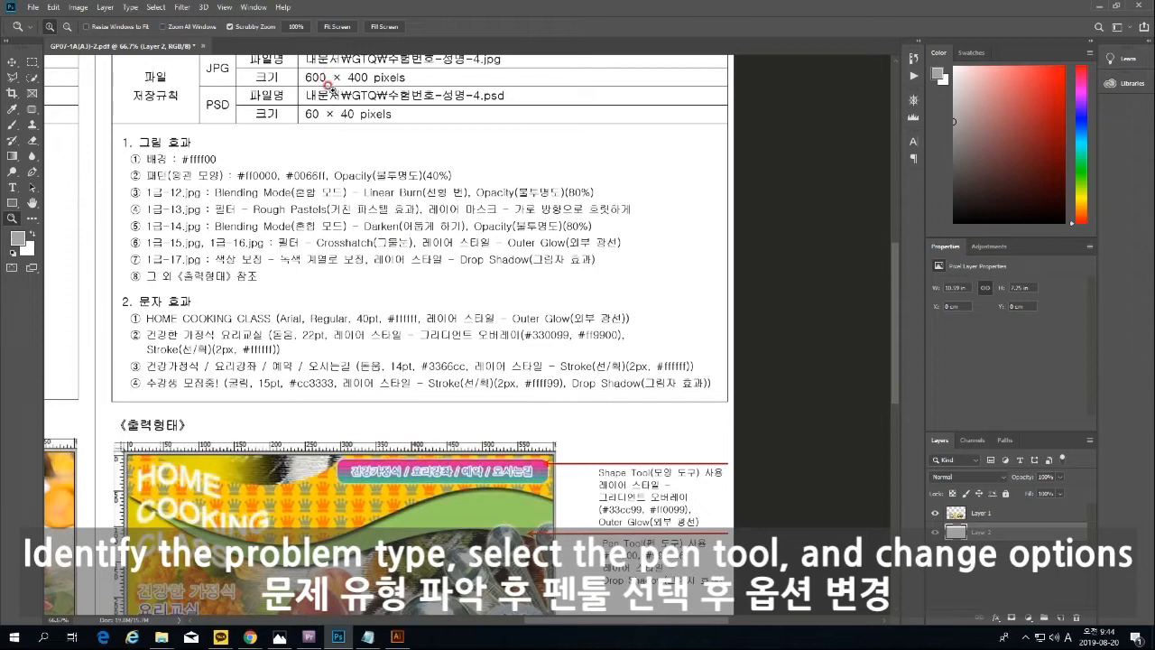
Start a new document and set its size to 600 pixels wide by 400 pixels high.
click(33, 8)
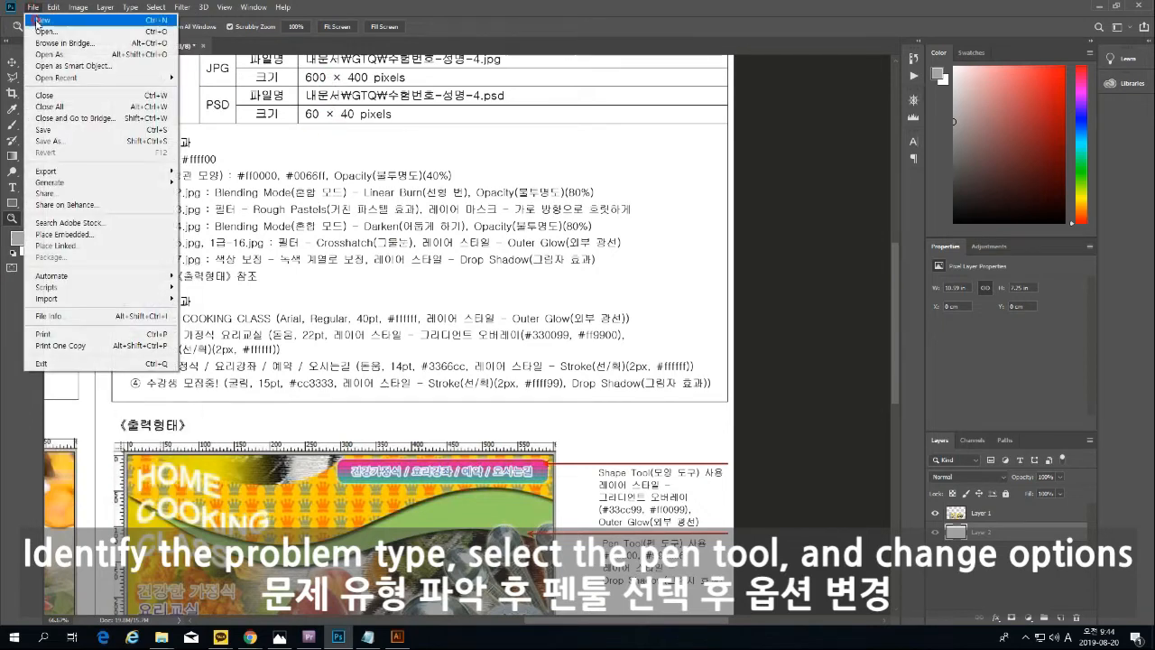
click(36, 20)
click(455, 190)
text(600)
key(Tab)
text(400)
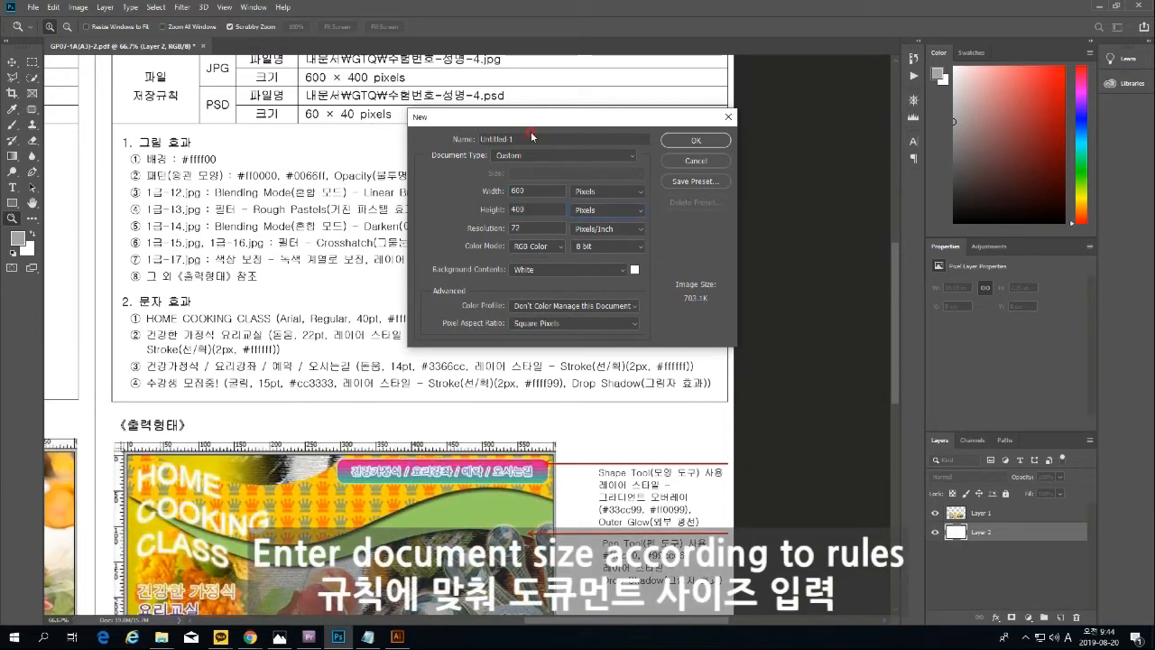
Name the new document 20190820_클리핑레이어마스크 and create it.
drag(520, 136, 372, 137)
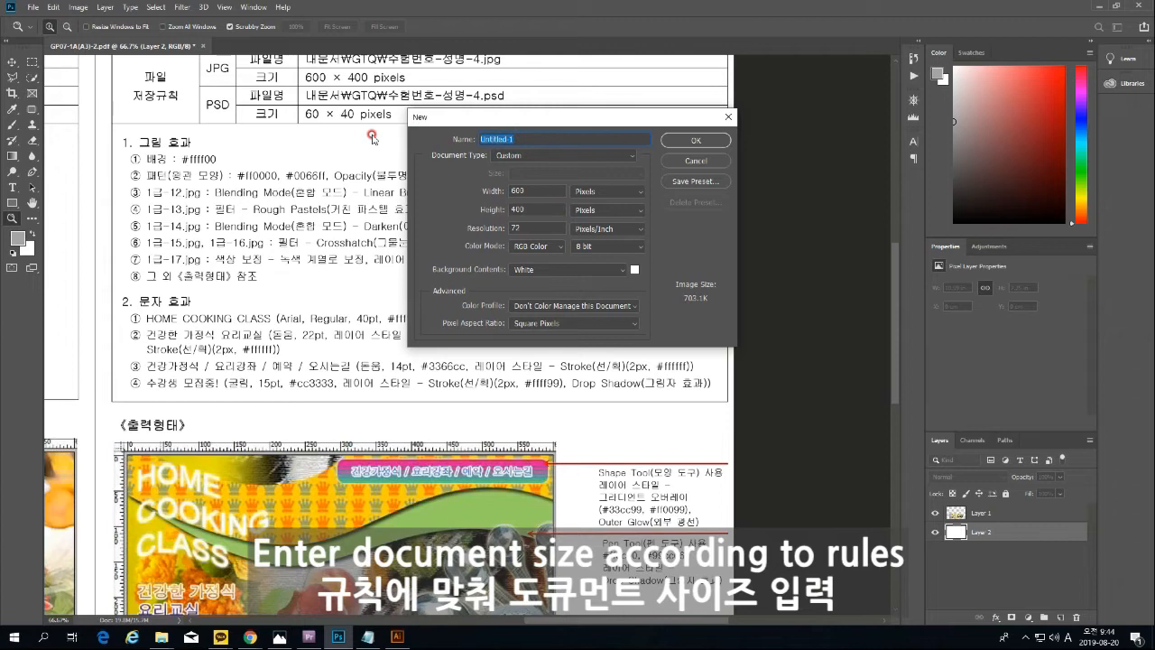
text(v)
key(BackSpace)
key(ctrl+a)
text(2019)
text(리핑레이어마스크)
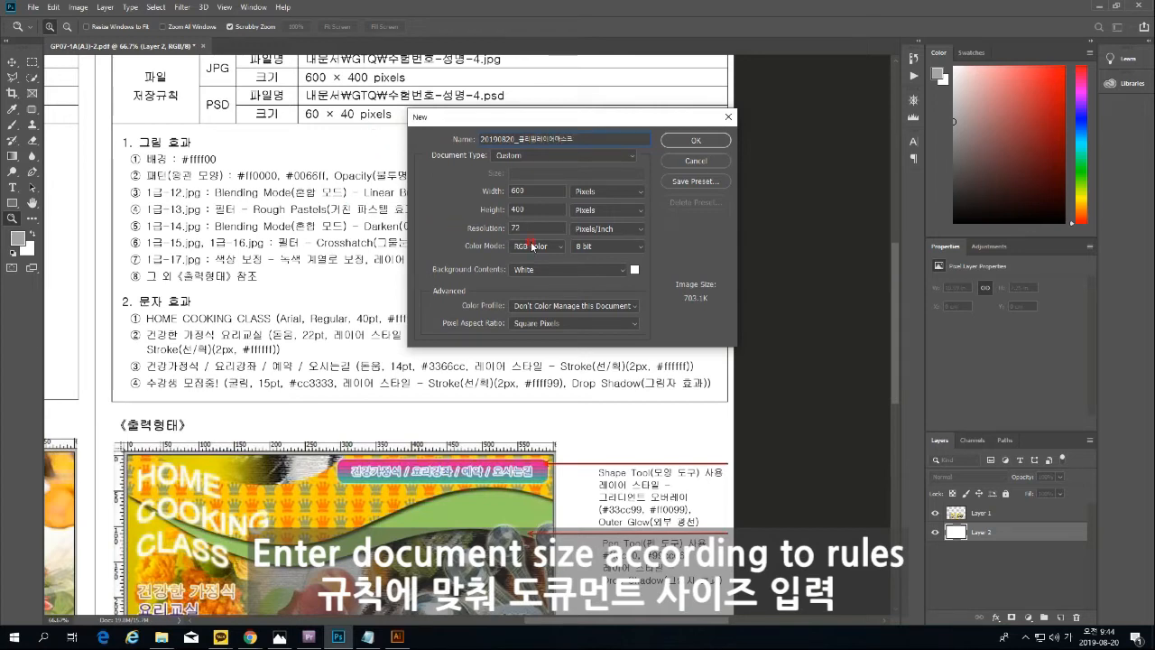
click(699, 142)
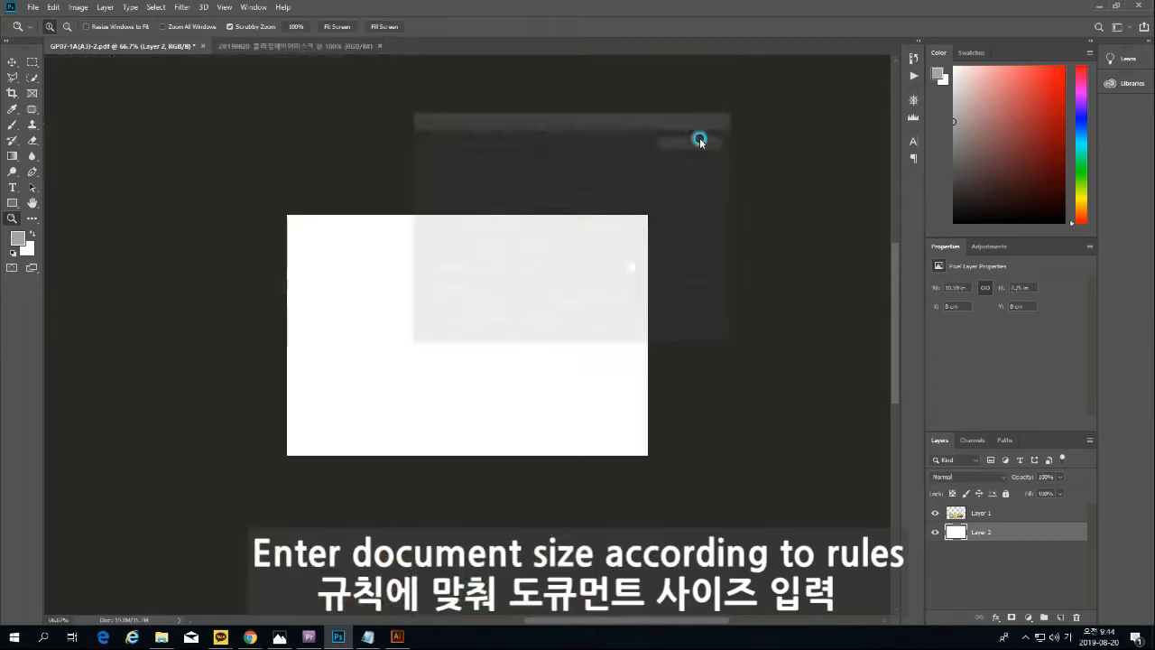
Set the Pen tool to Shape mode.
click(518, 297)
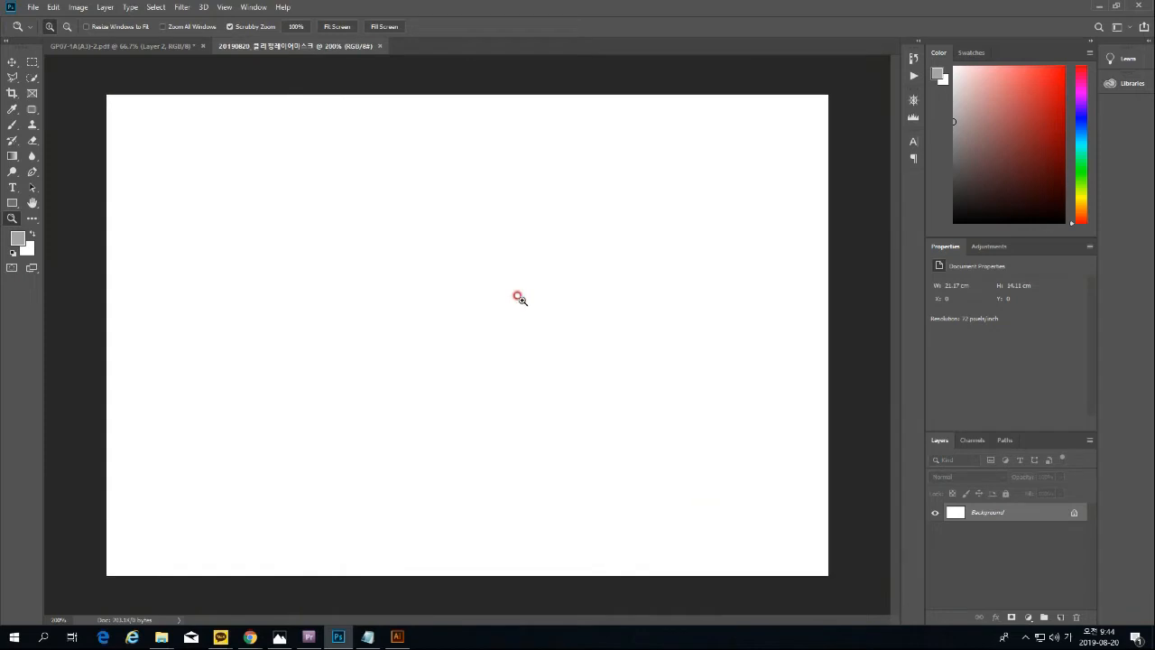
click(32, 171)
click(78, 26)
click(78, 26)
click(78, 26)
click(78, 26)
click(78, 27)
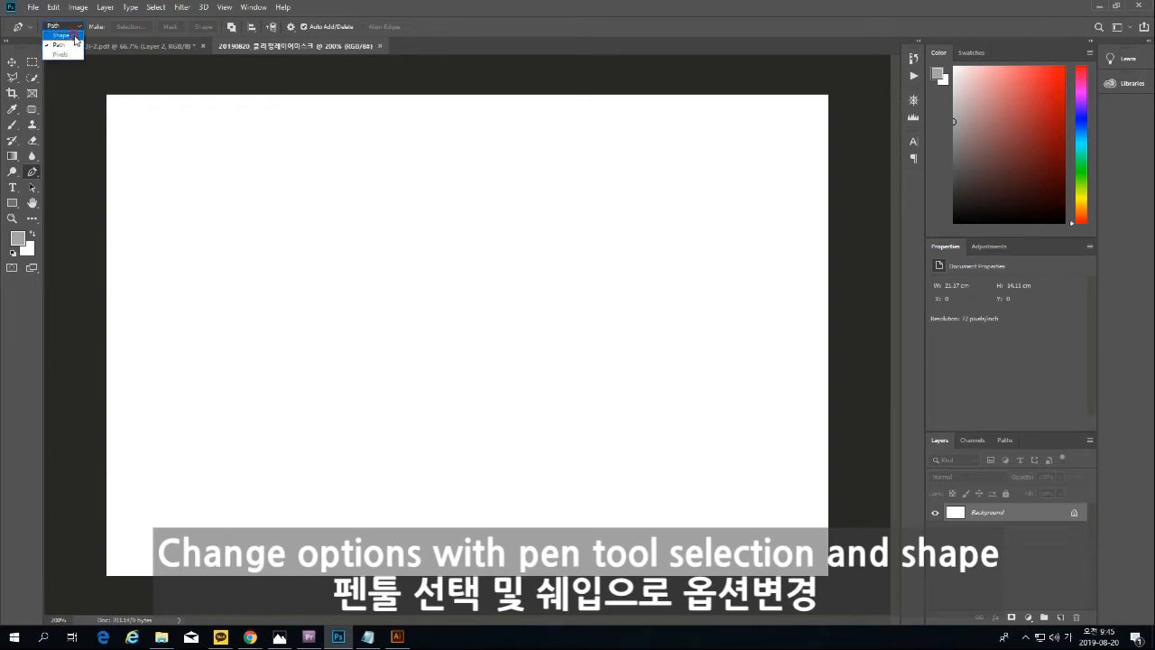
click(61, 35)
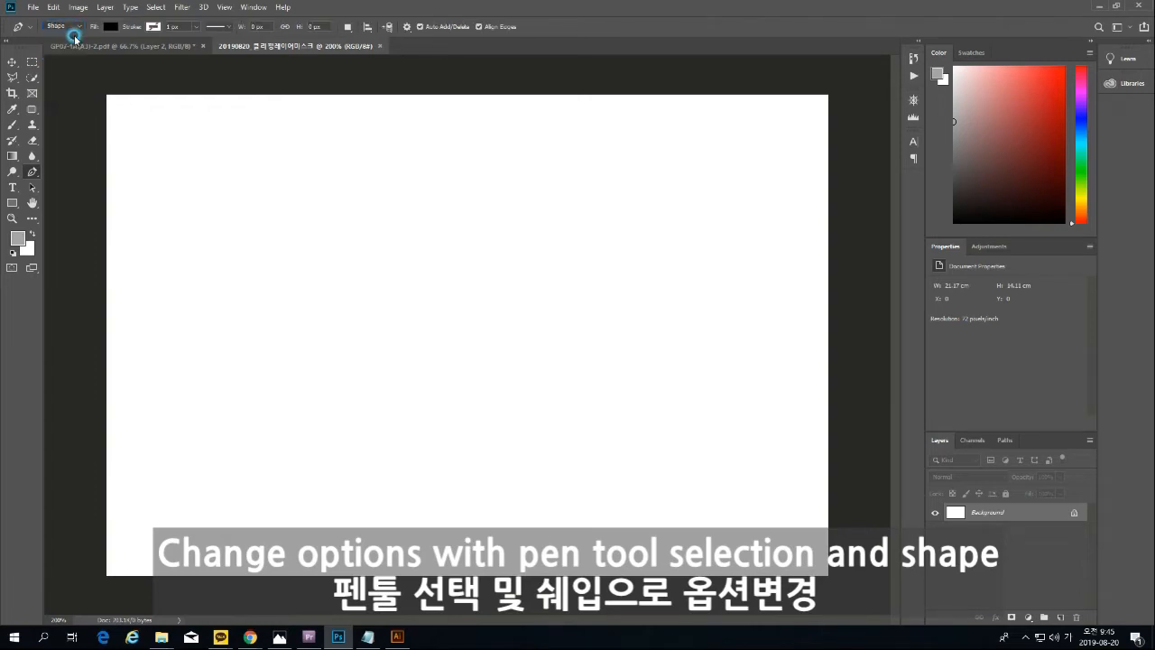
Draw a closed shape with a wavy lower edge across the canvas's upper edge, about 624 by 86 px, with the Pen tool.
click(97, 134)
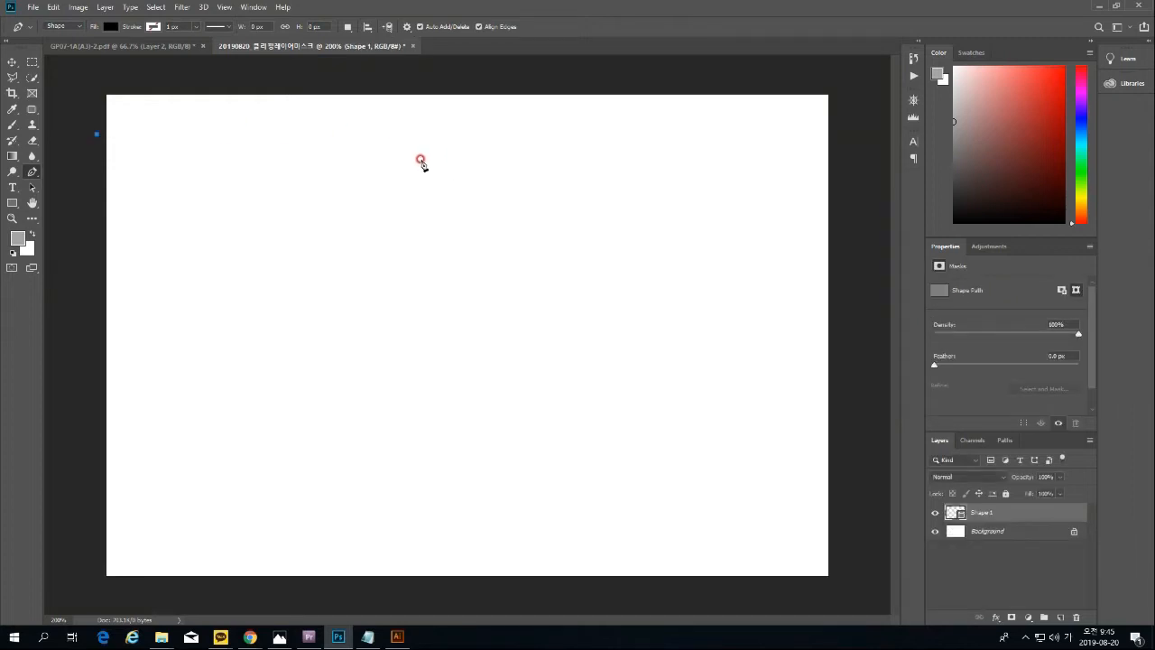
drag(451, 151, 608, 204)
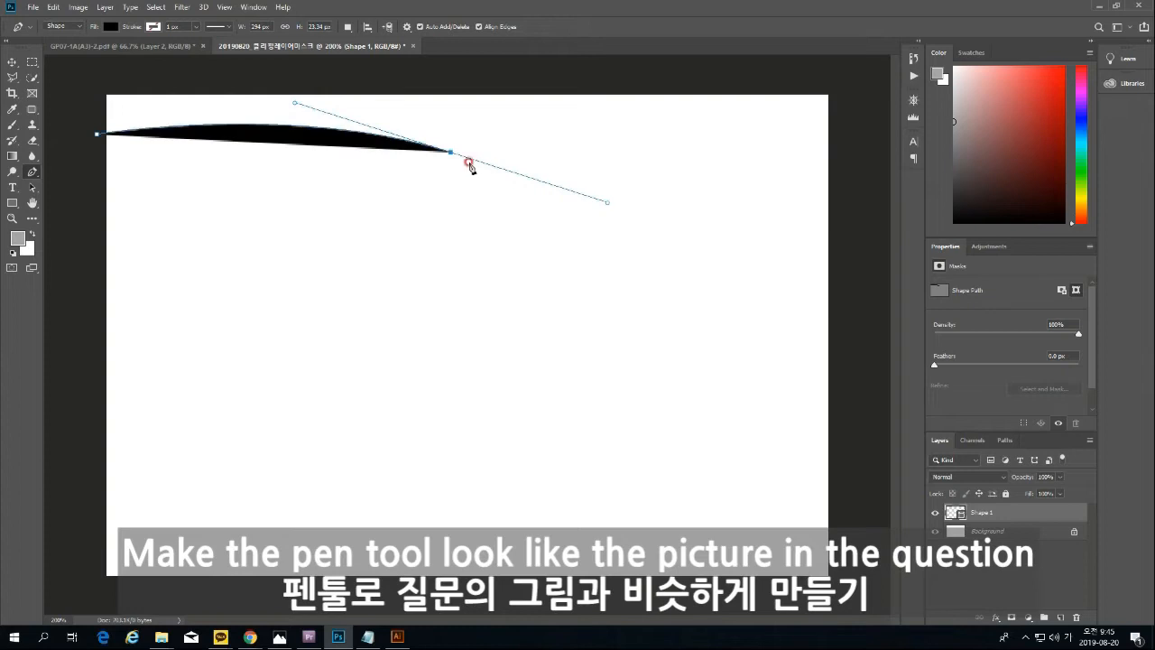
click(451, 152)
drag(841, 144, 989, 70)
alt+click(845, 144)
click(849, 78)
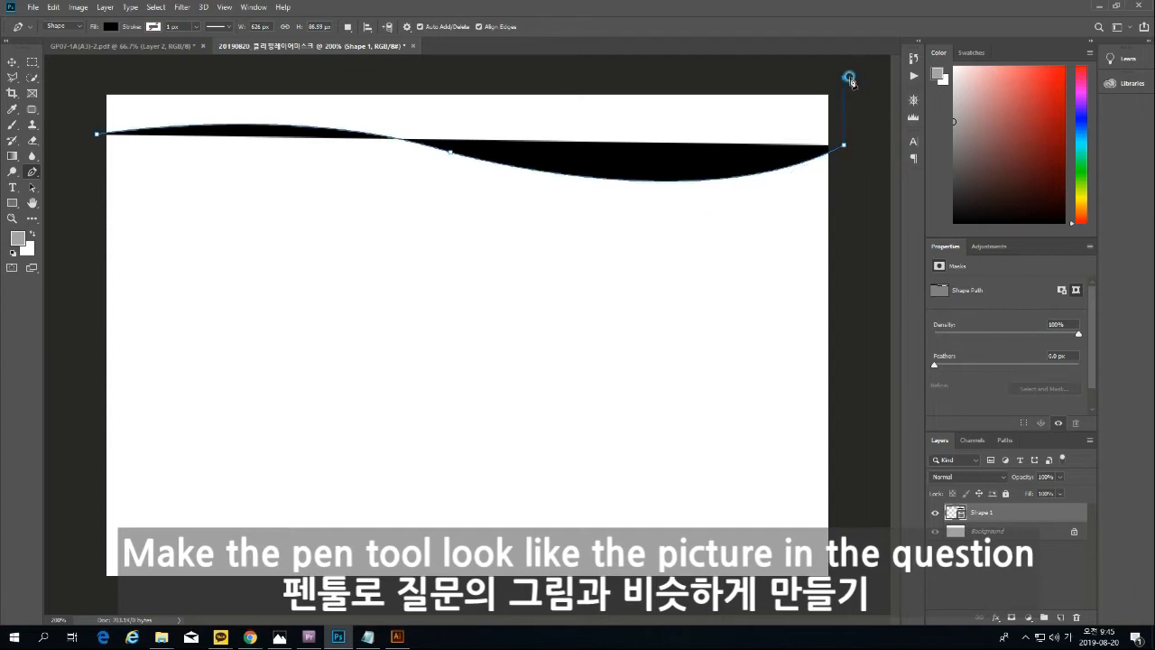
click(93, 78)
click(95, 136)
Fill the wave shape with green and reduce its stroke width to 0 px.
click(111, 27)
click(110, 70)
click(74, 103)
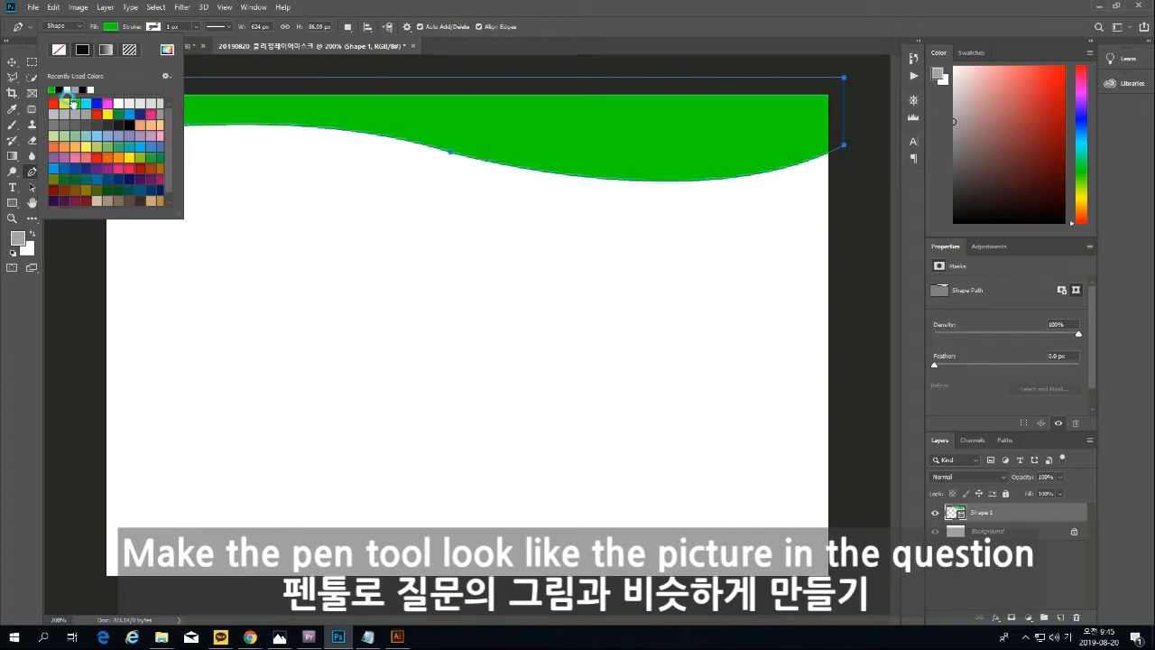
click(154, 26)
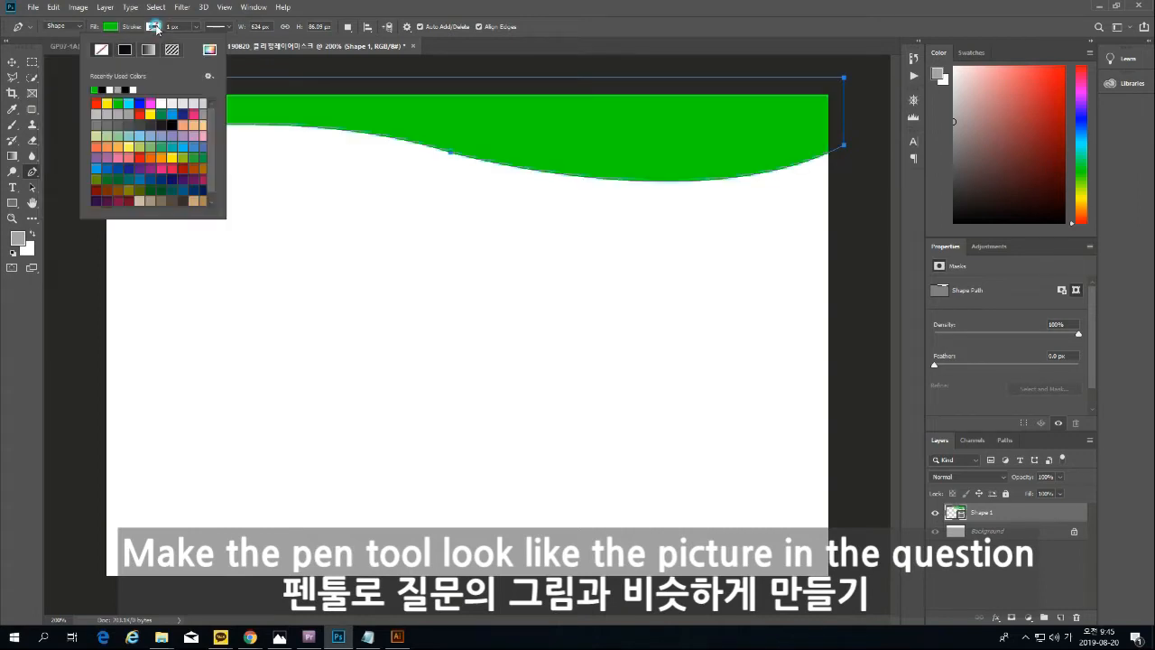
click(197, 27)
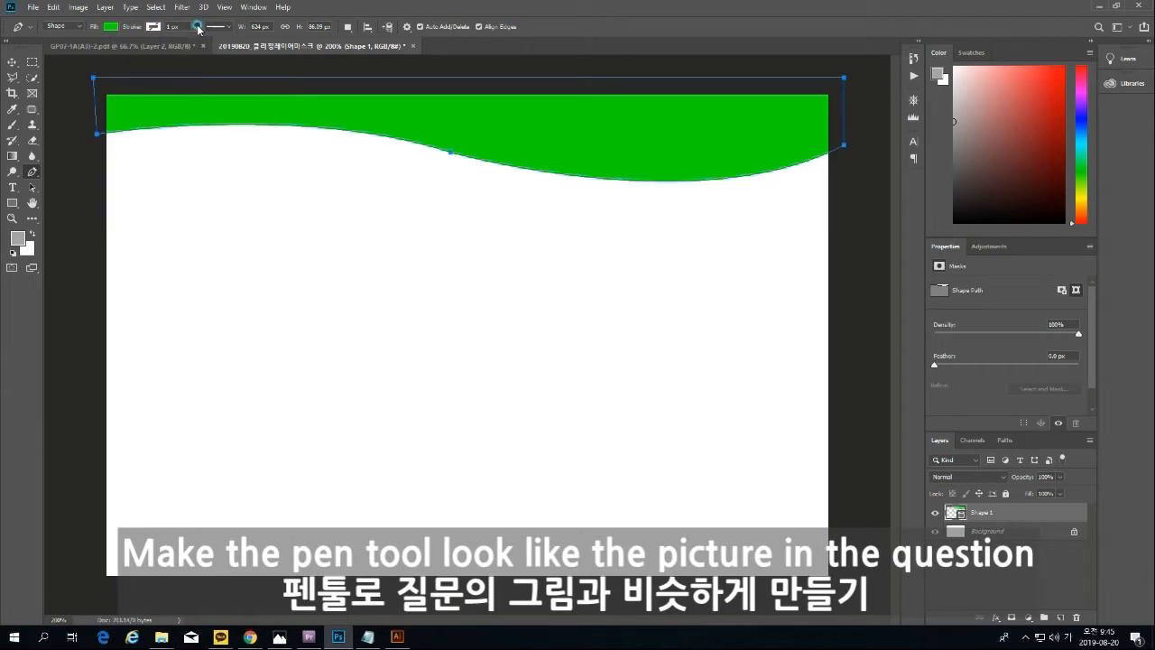
drag(195, 41, 141, 45)
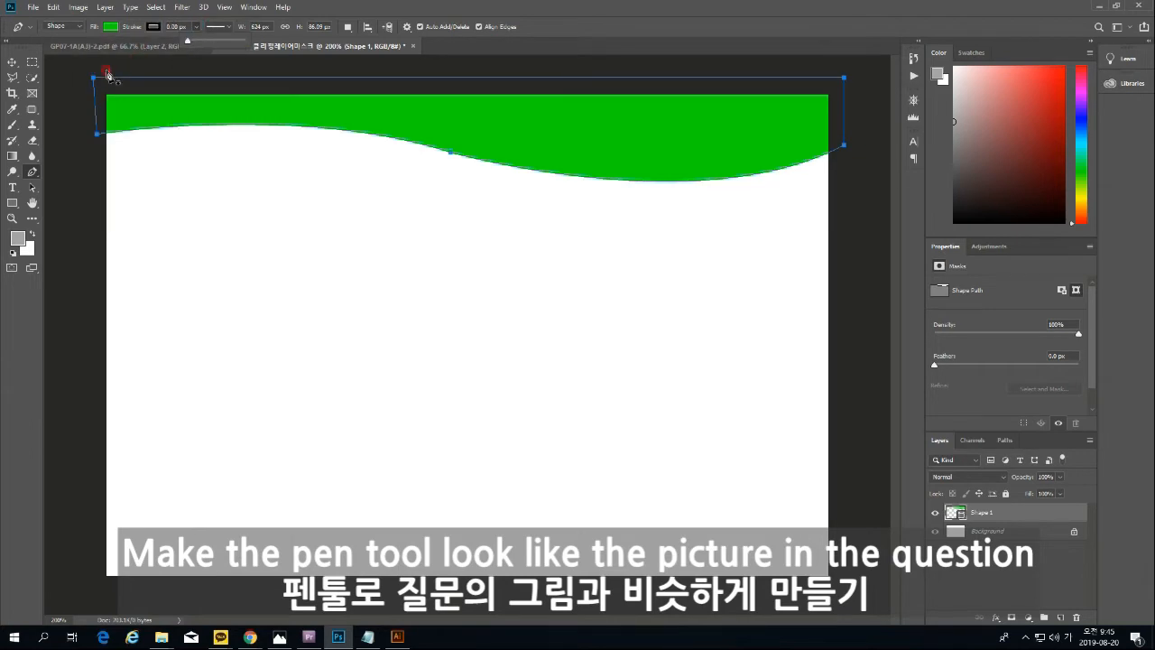
click(10, 63)
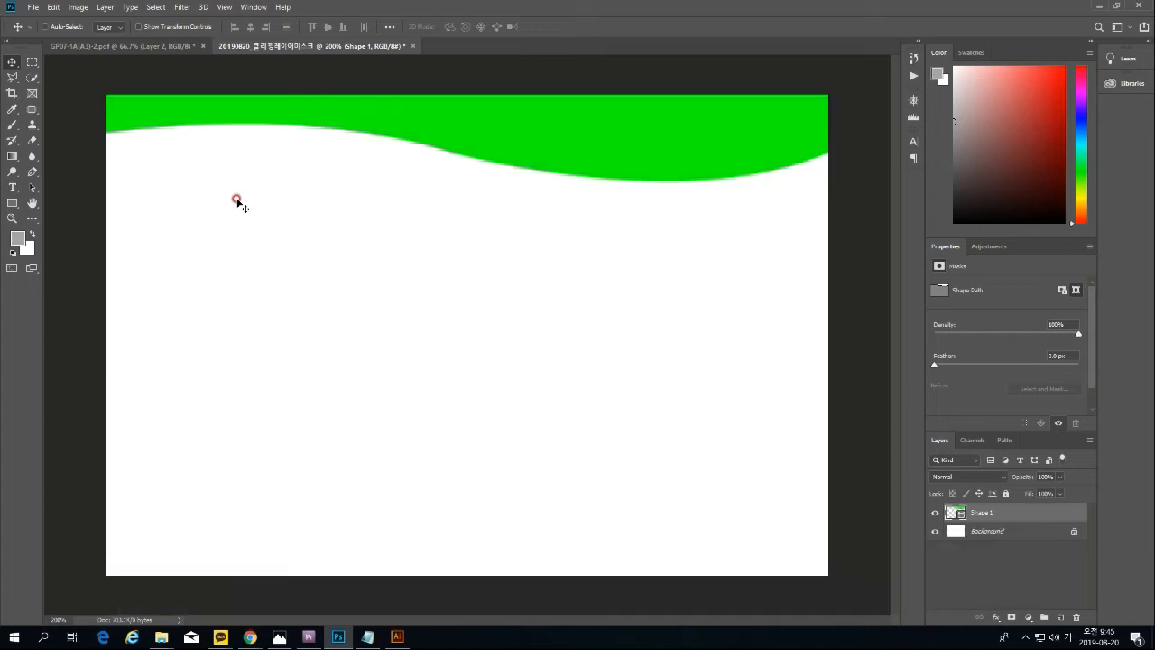
Open the image 1급-10 from the 소스파일 folder of GP07-1A.
key(ctrl+o)
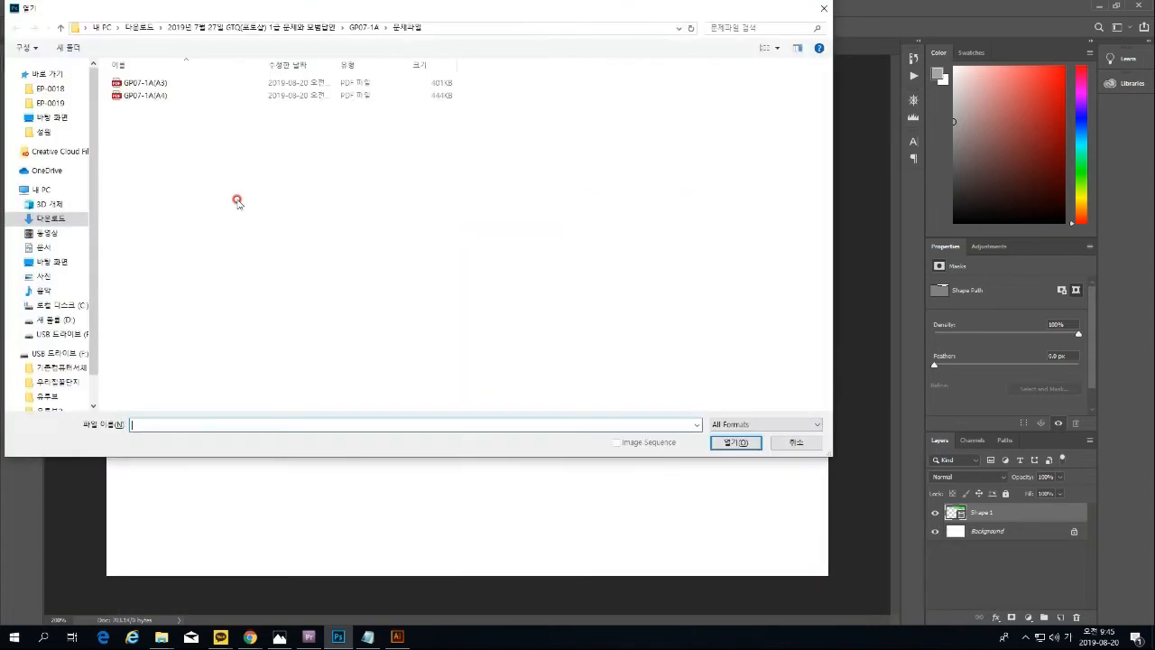
click(344, 28)
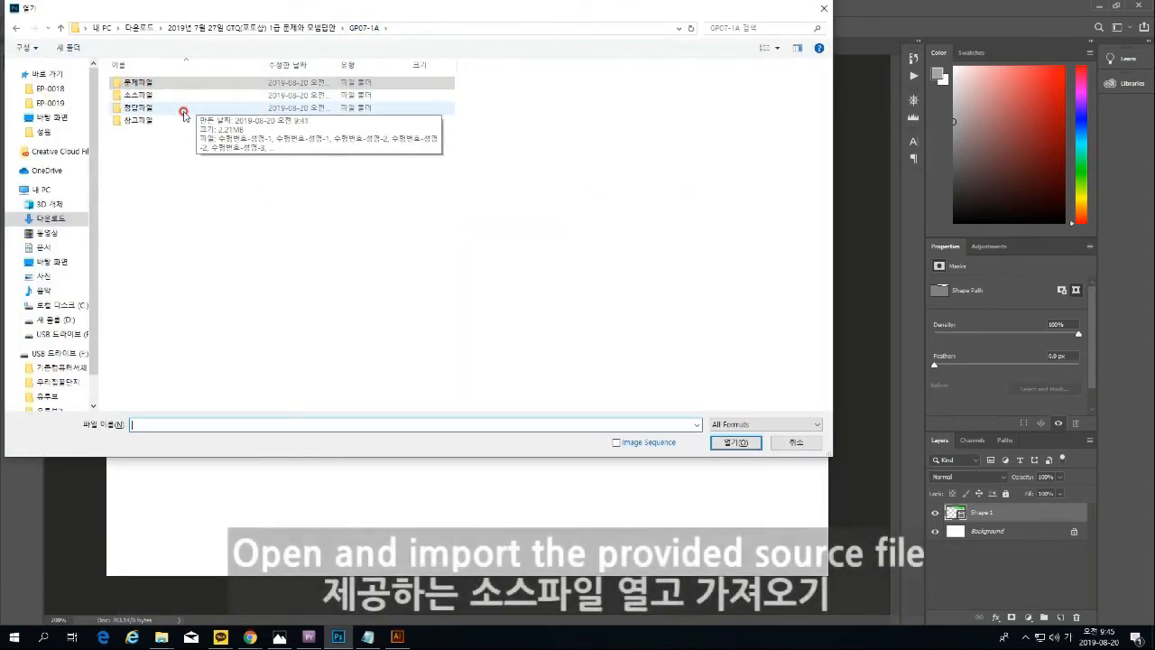
double_click(185, 94)
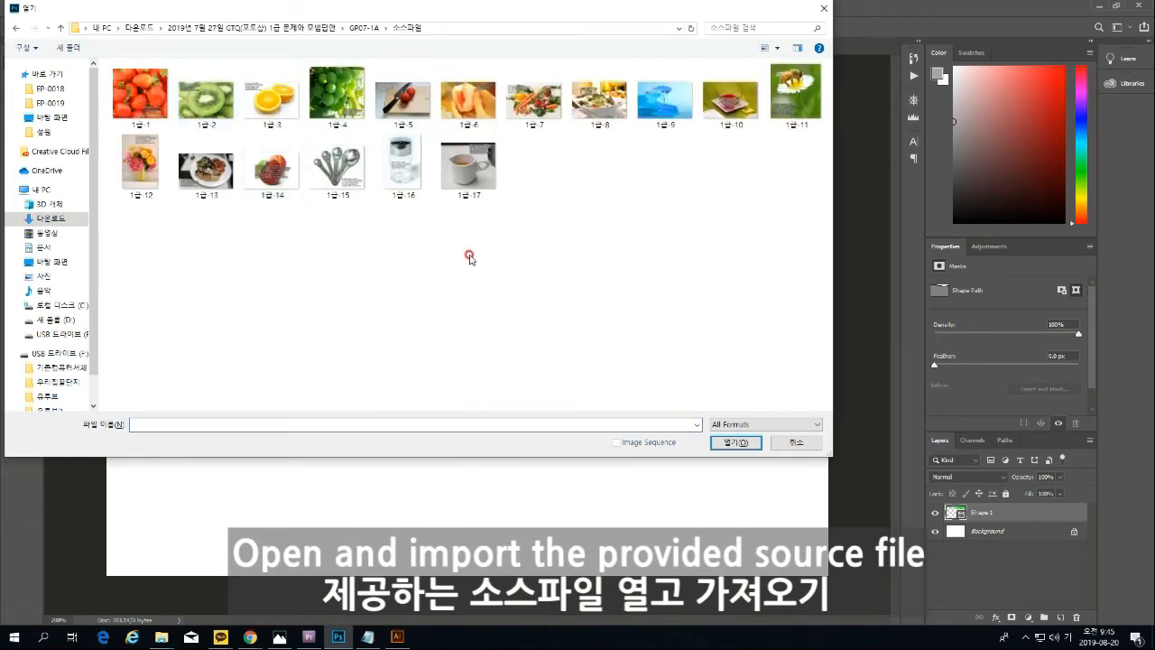
click(735, 112)
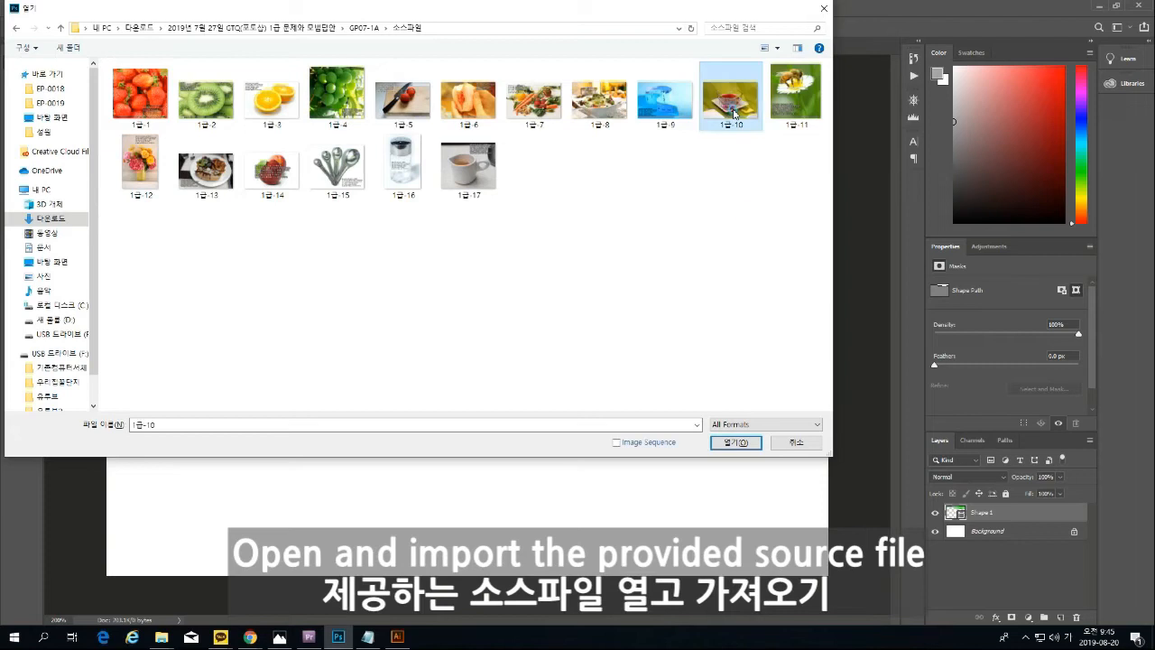
click(733, 442)
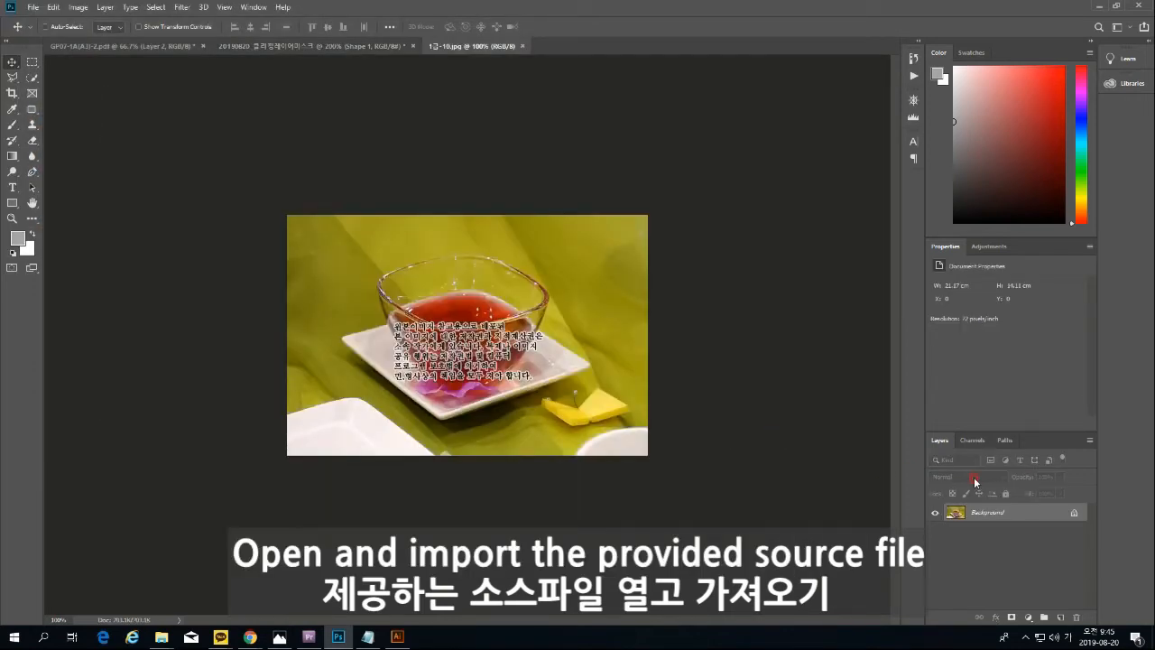
Duplicate the image's background layer as 1급-10 into the 20190820_클리핑레이어마스크 document and close the source image.
right_click(1011, 511)
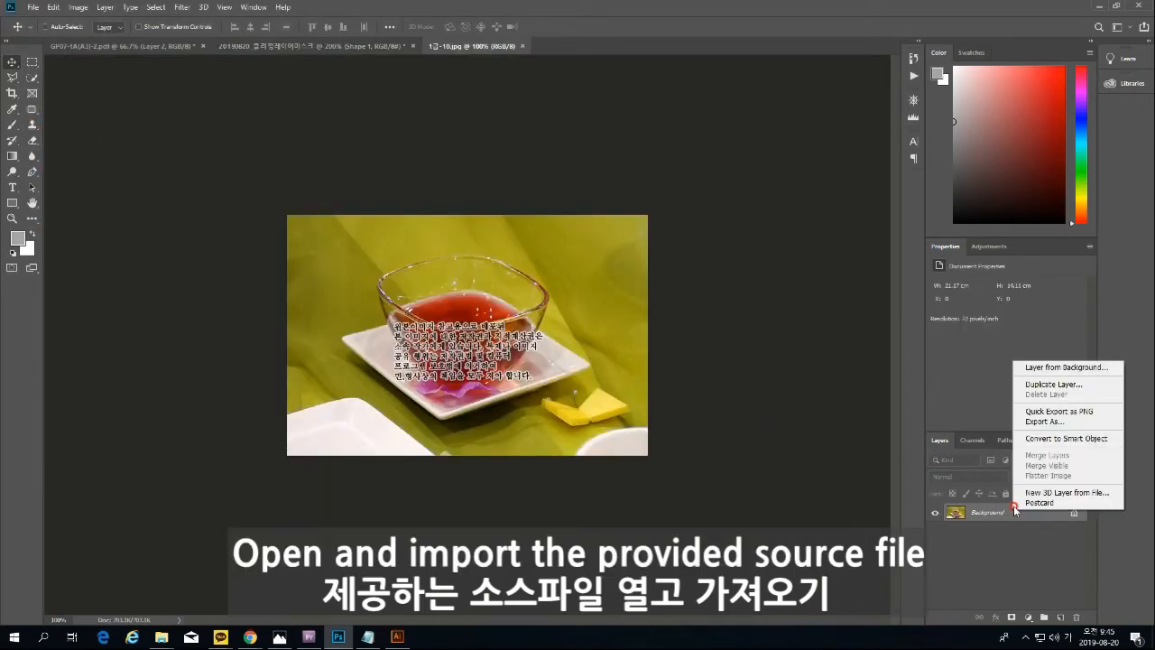
click(1053, 384)
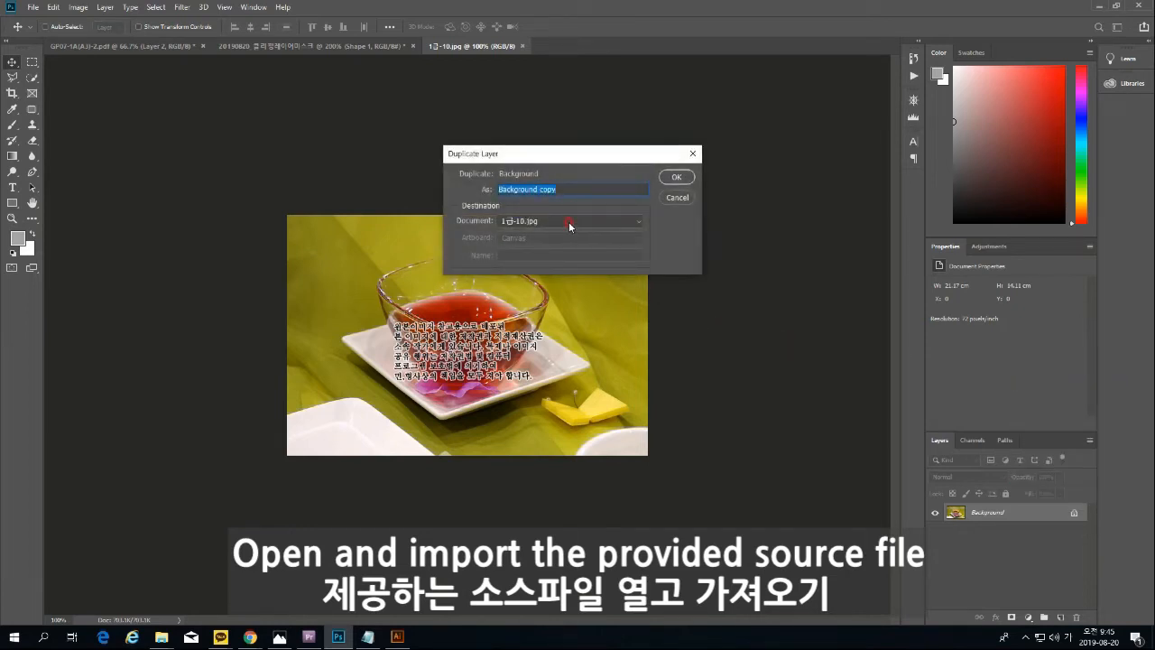
click(569, 224)
click(564, 186)
click(369, 185)
text(1)
click(528, 222)
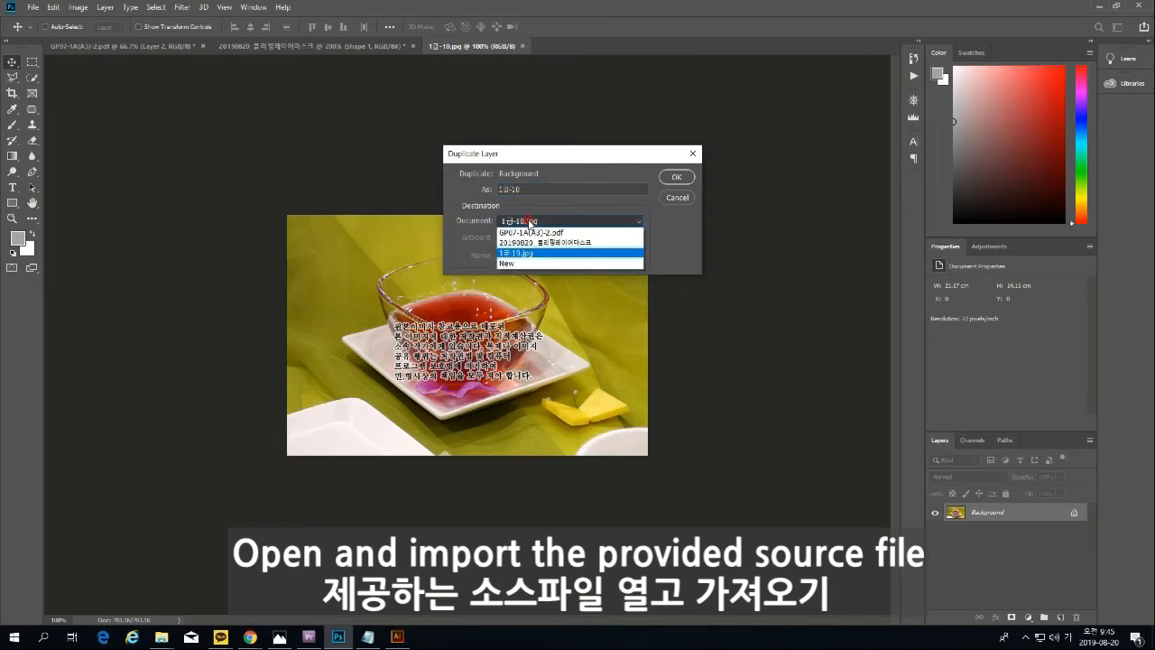
click(534, 242)
click(676, 177)
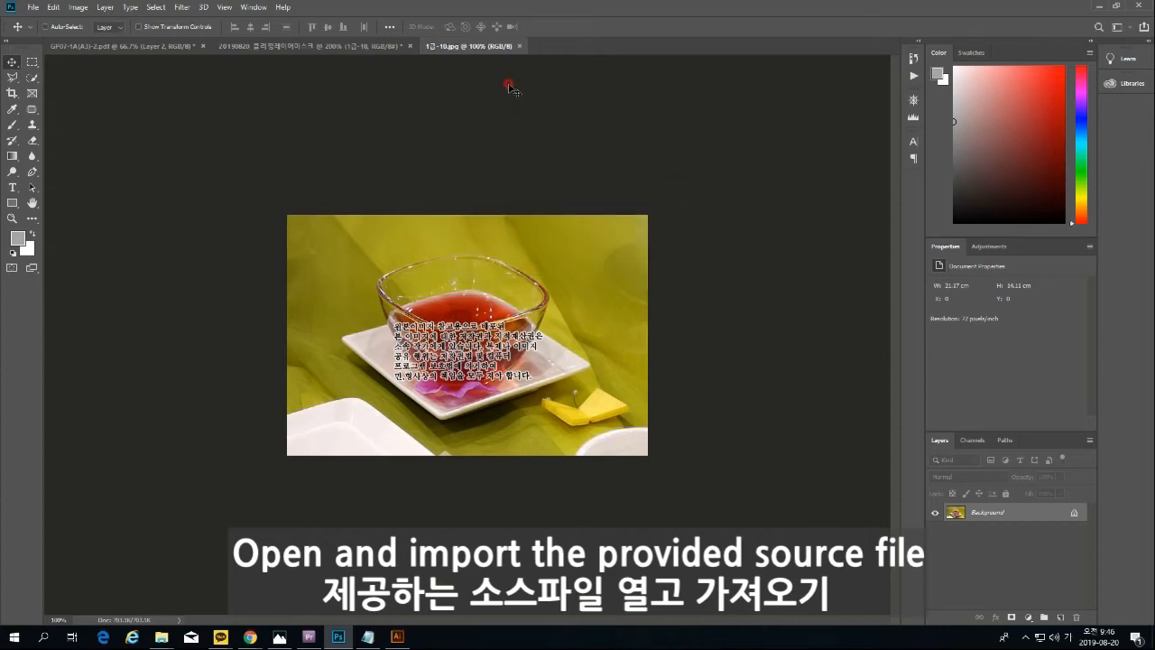
click(519, 45)
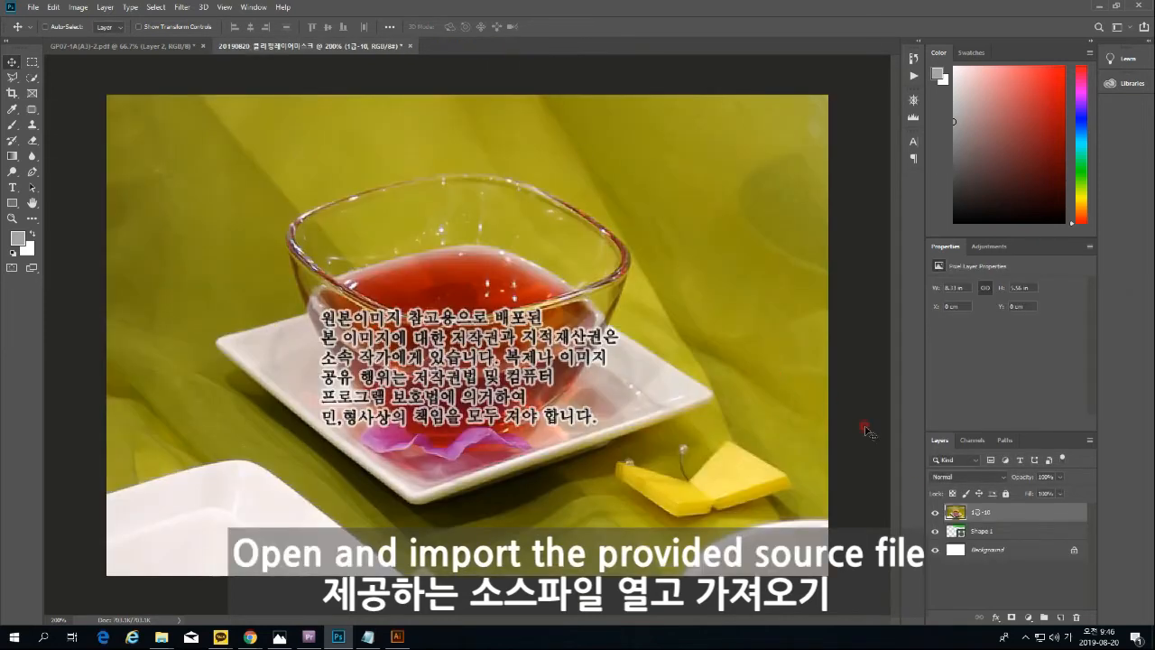
Float the layer list over the canvas and clip the 1급-10 image layer to Shape 1.
click(933, 513)
click(933, 512)
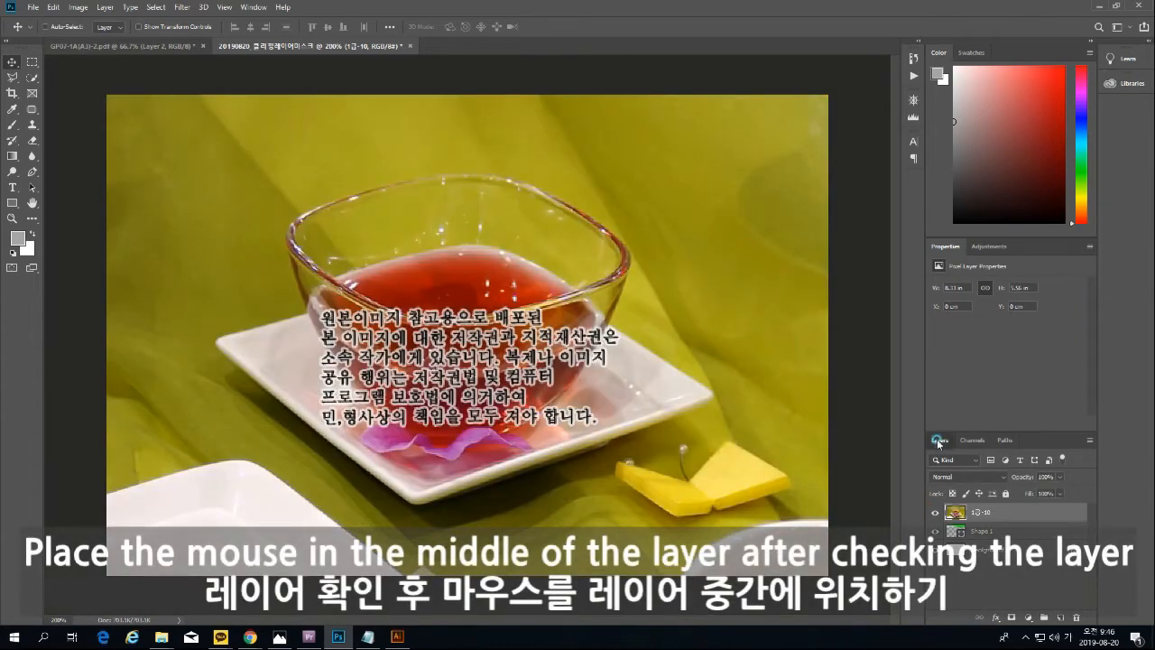
drag(940, 439, 646, 114)
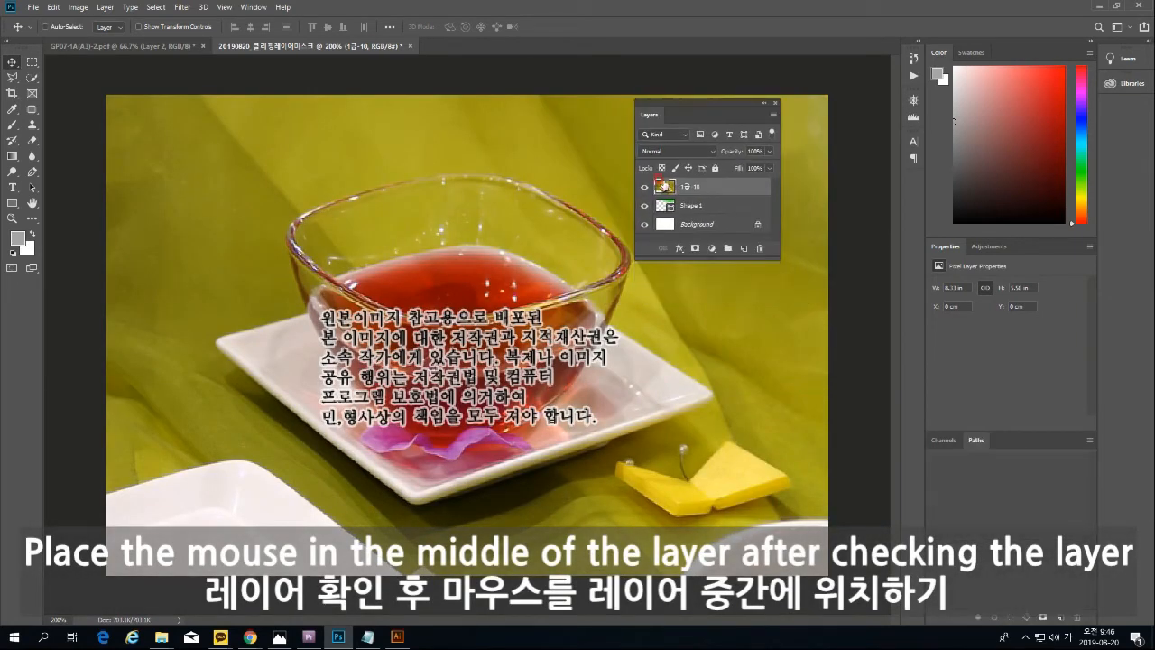
click(646, 187)
click(645, 186)
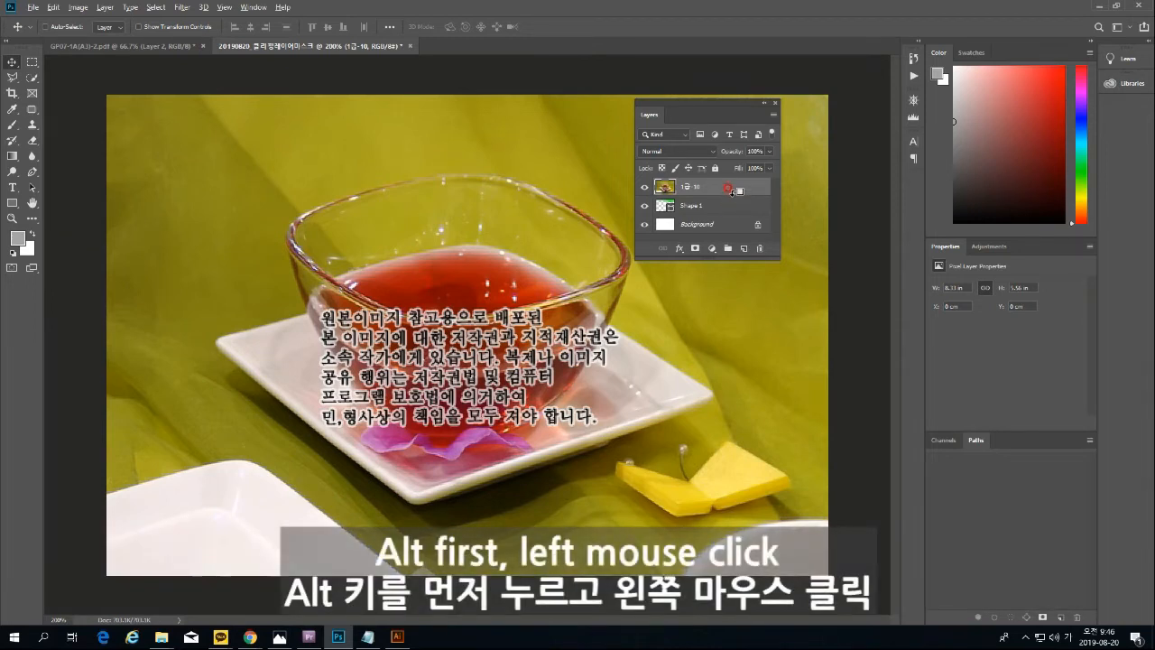
alt+click(732, 191)
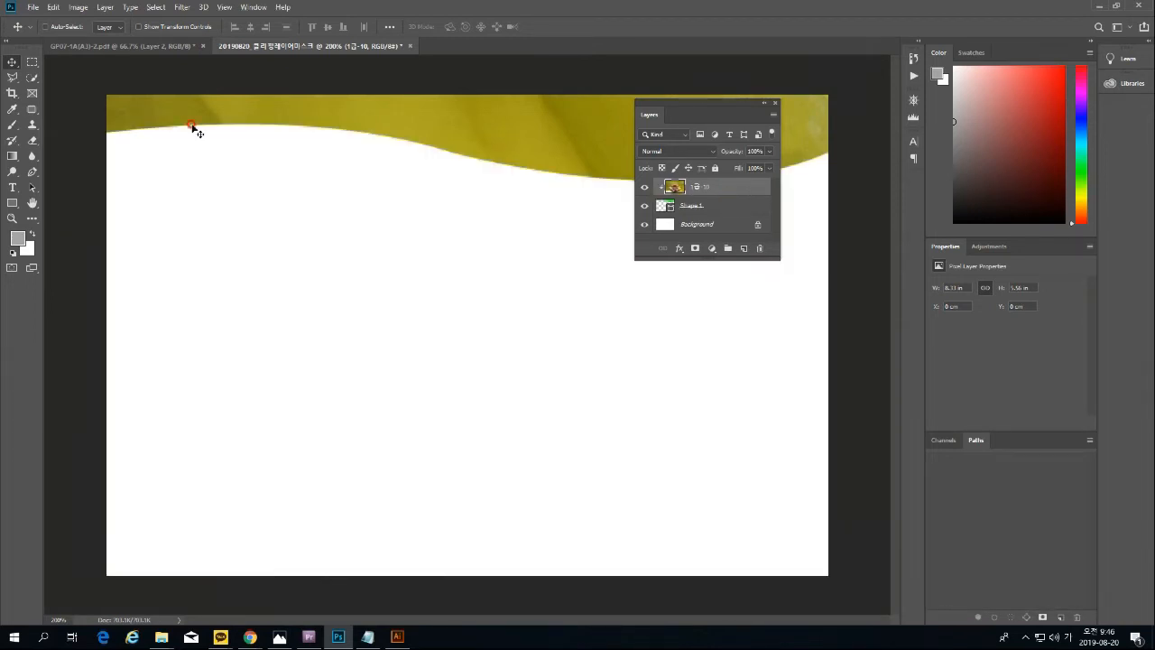
Try moving Shape 1, and shift the clipped 1급-10 image about 6 cm upward inside the wave.
click(725, 207)
drag(484, 221, 517, 264)
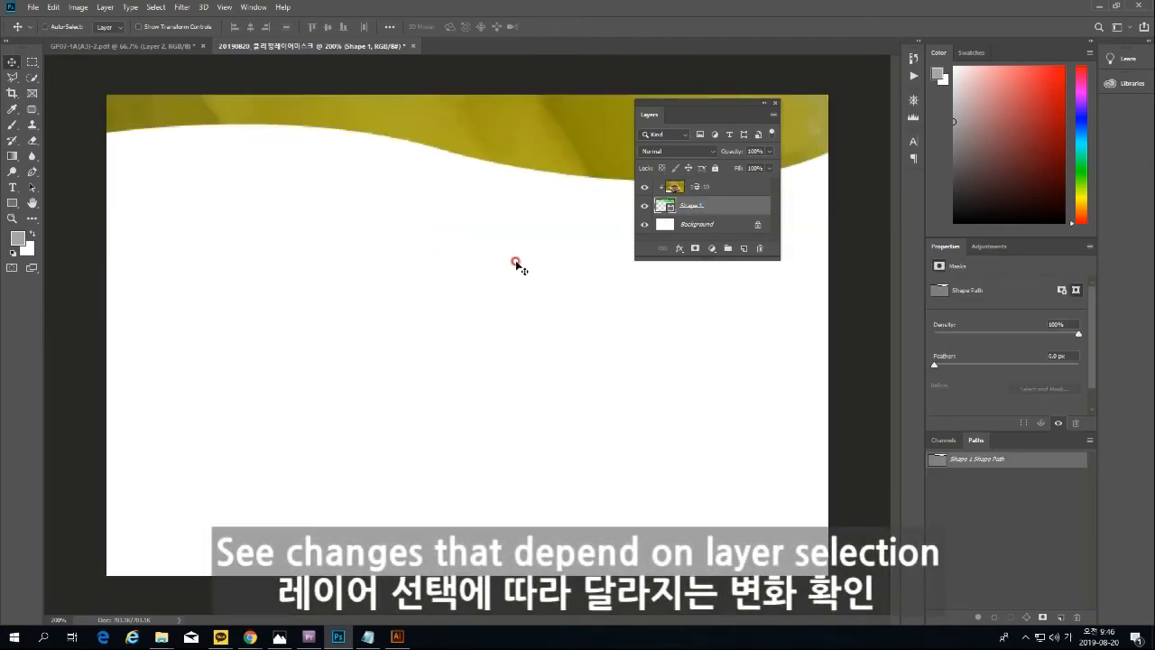
click(731, 190)
drag(490, 193, 424, 185)
drag(510, 313, 515, 277)
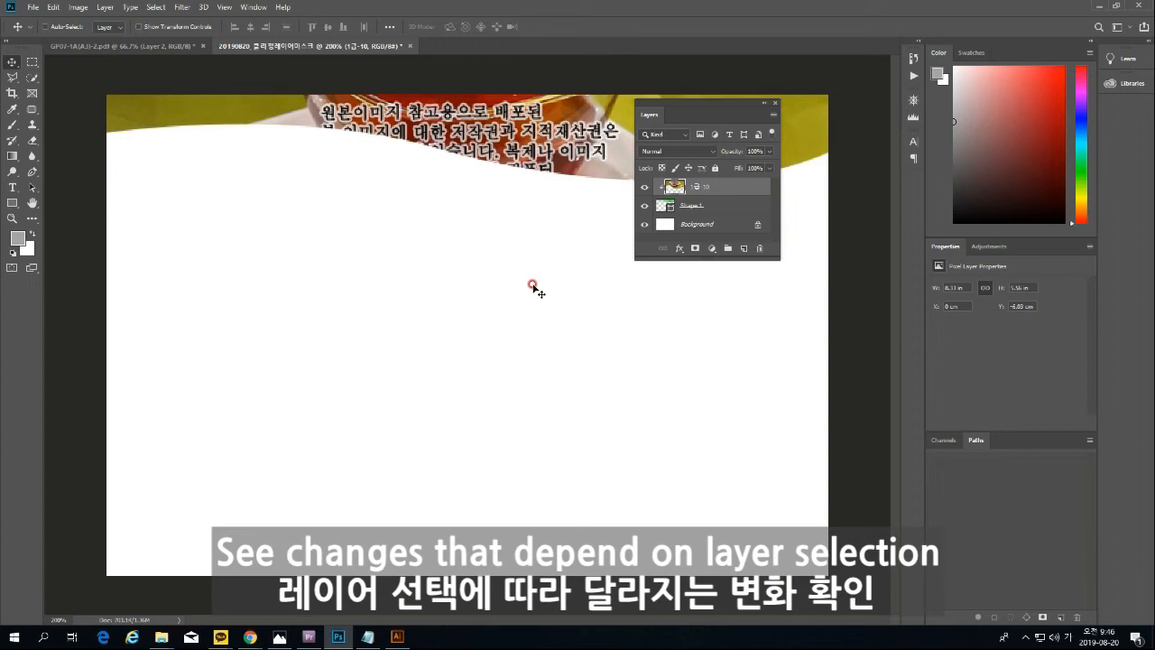
Add a Drop Shadow layer style to Shape 1.
click(738, 204)
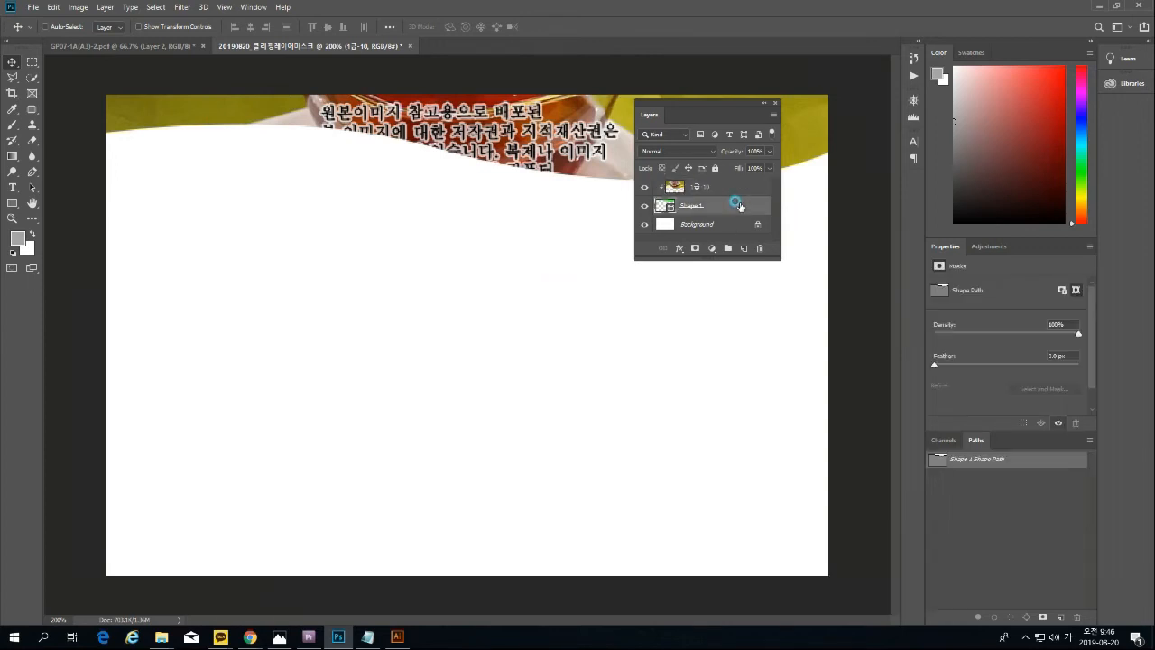
double_click(738, 204)
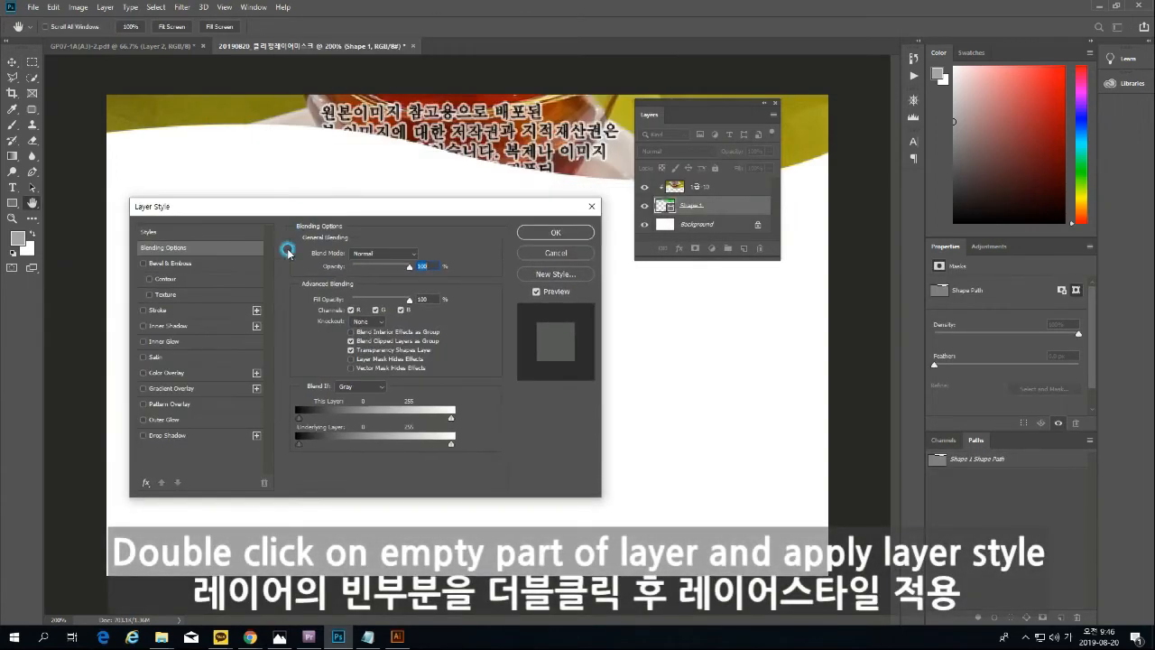
click(194, 435)
drag(351, 308, 346, 334)
click(552, 233)
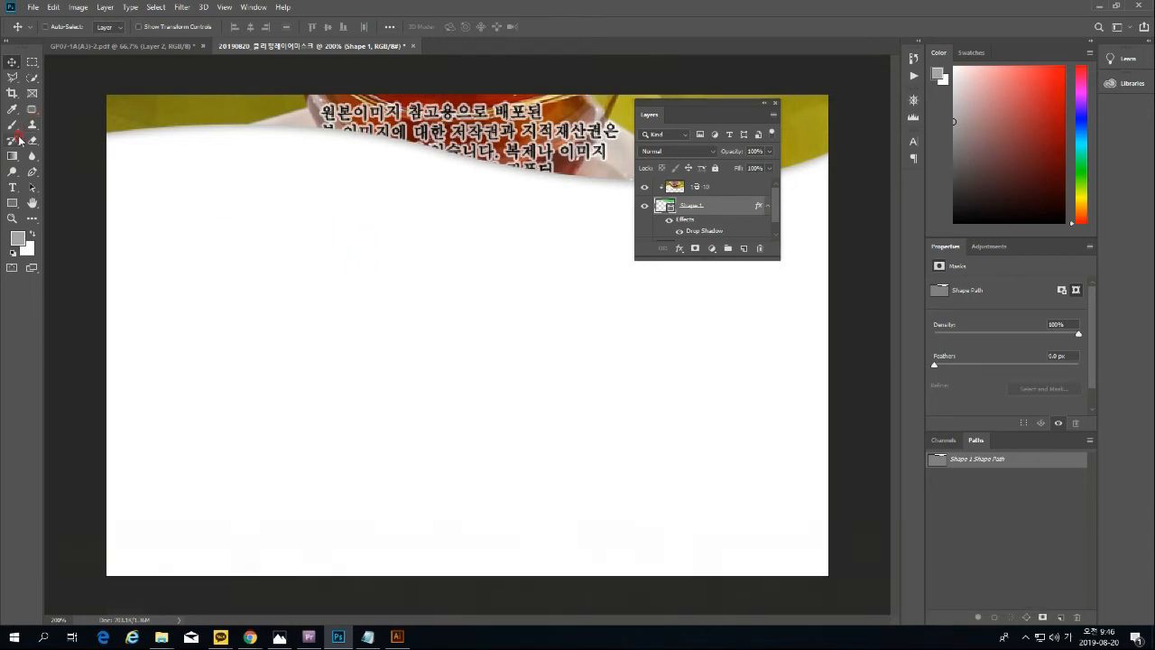
Draw a second closed shape with a wavy lower edge across the canvas's upper edge, about 639 by 116 px, with the Pen tool.
click(32, 171)
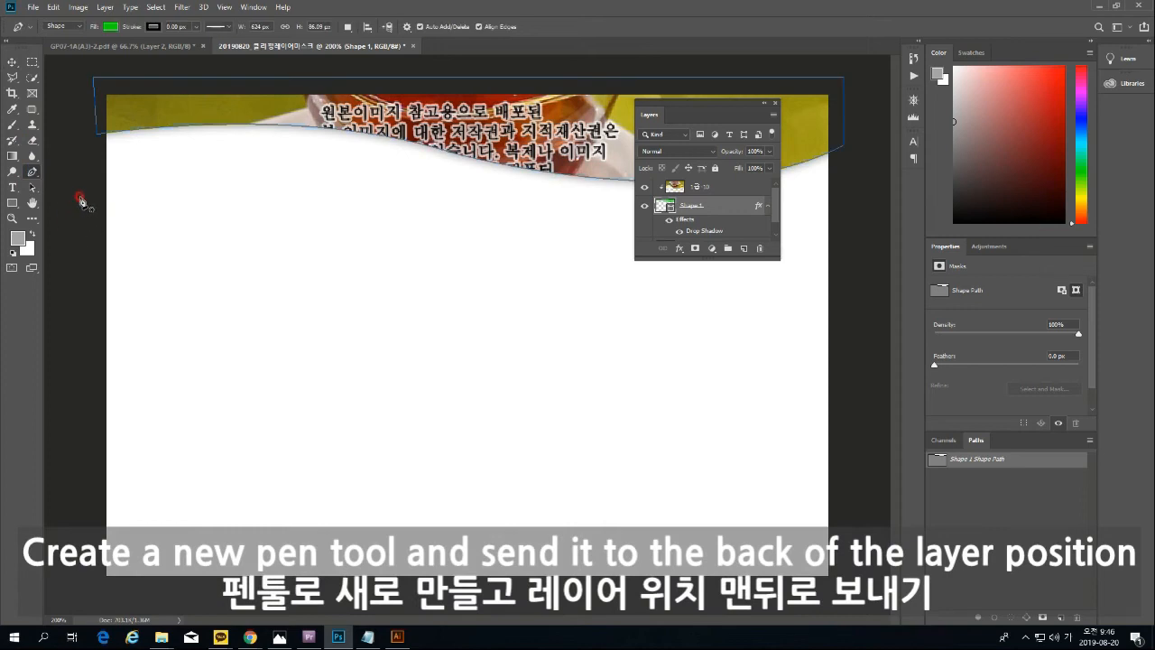
click(83, 170)
drag(327, 194, 487, 154)
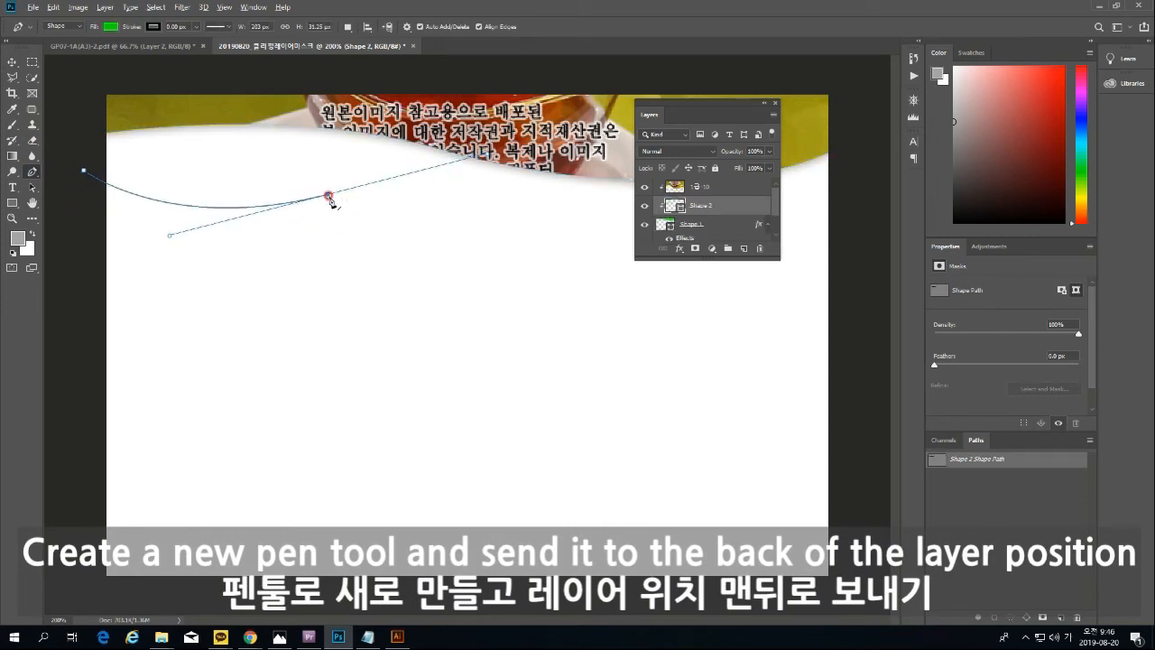
click(595, 160)
drag(724, 176, 765, 167)
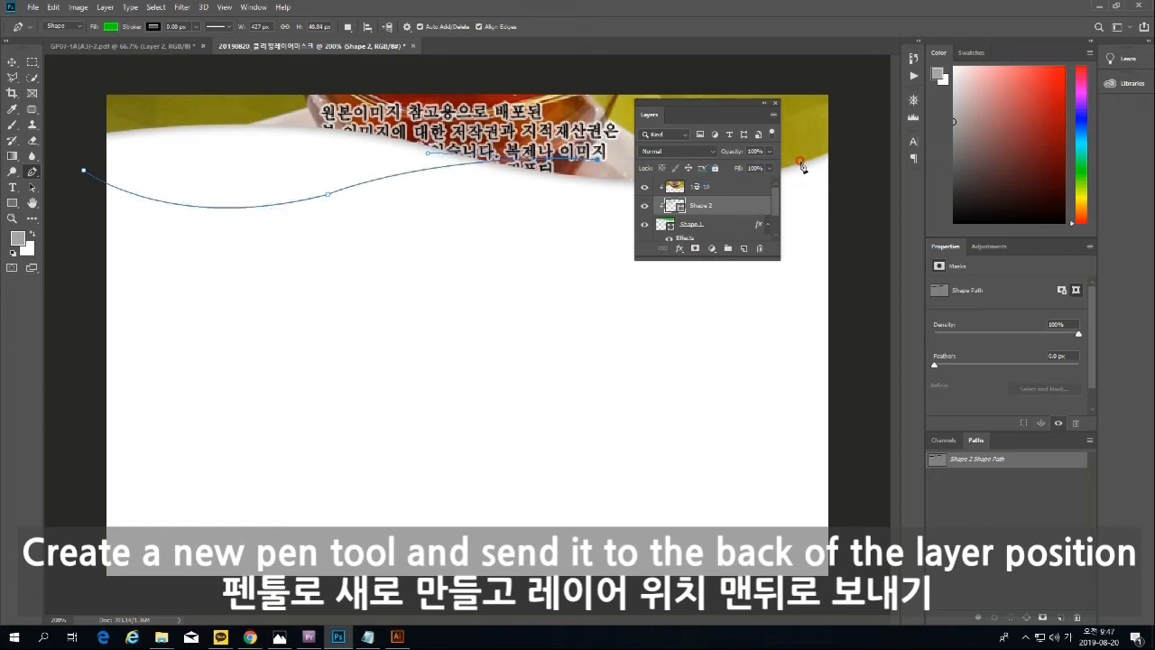
click(847, 125)
click(853, 82)
click(91, 68)
click(91, 171)
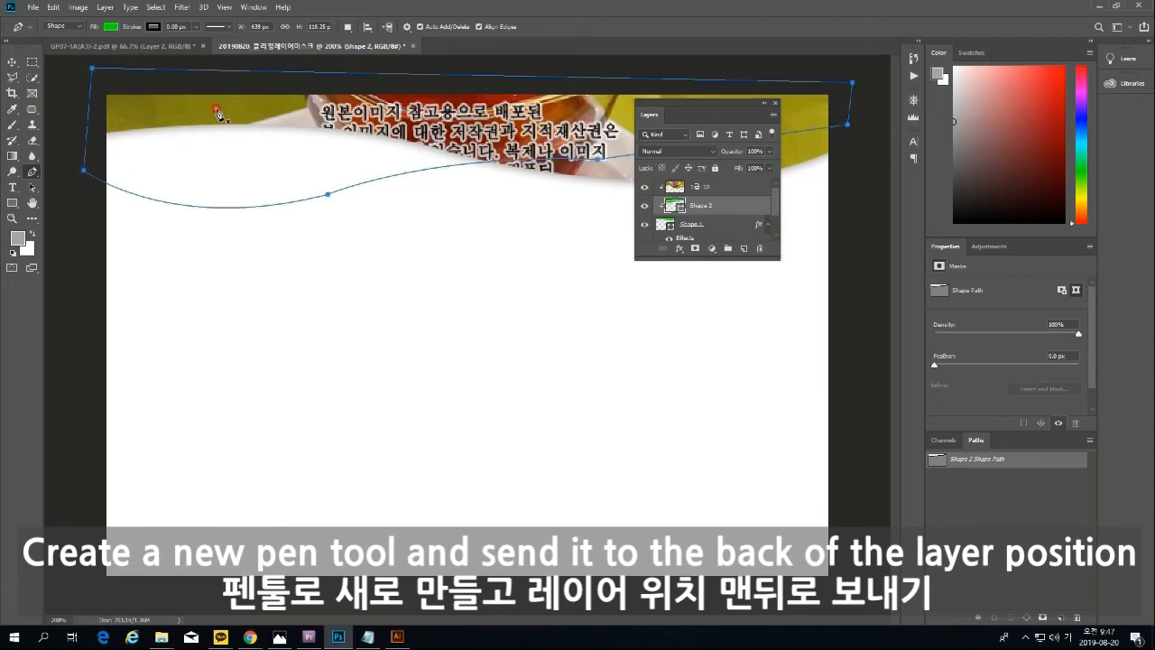
Release the Shape 2 and 1급-10 layers from their clipping masks.
click(731, 224)
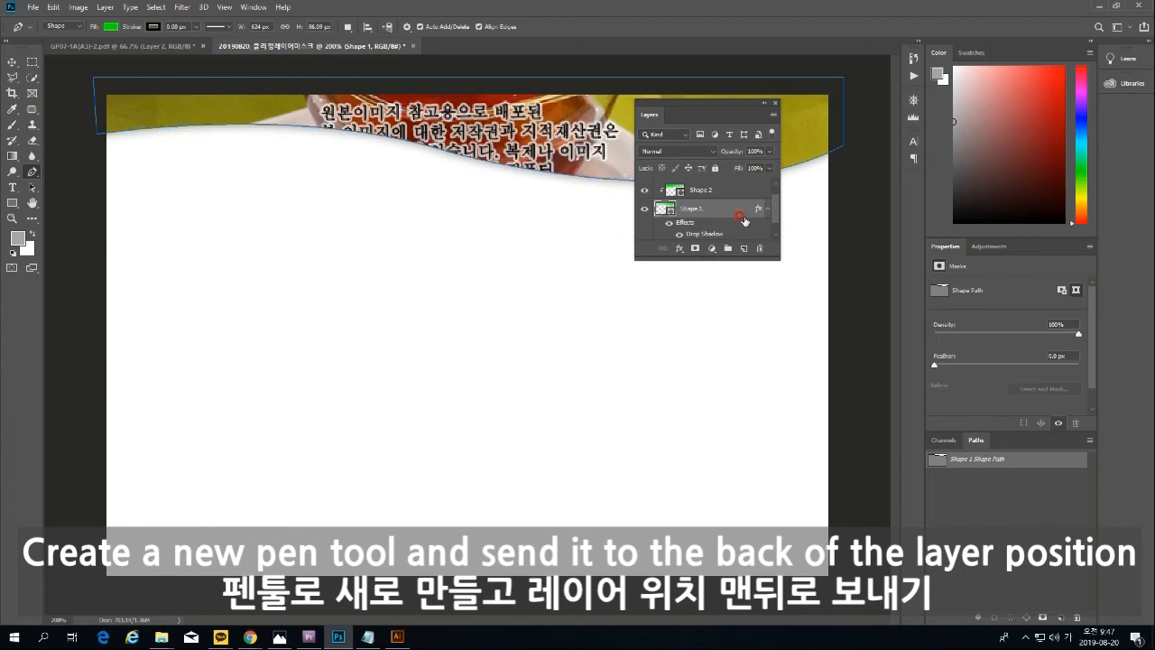
scroll(745, 220, up, 1)
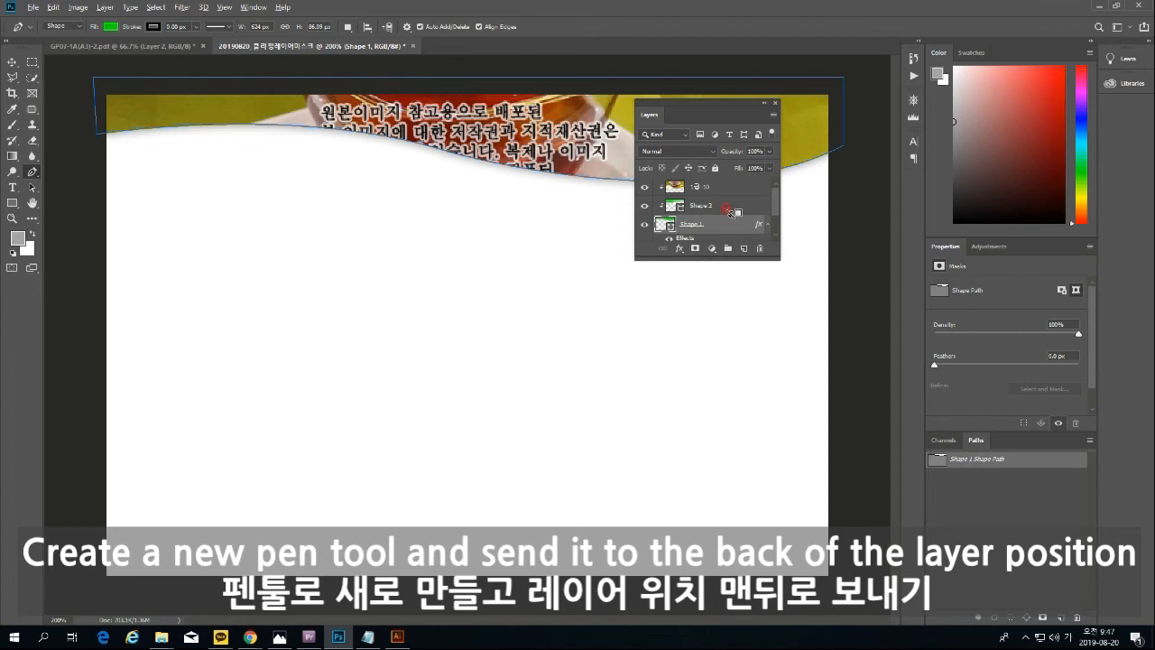
click(728, 207)
alt+click(728, 196)
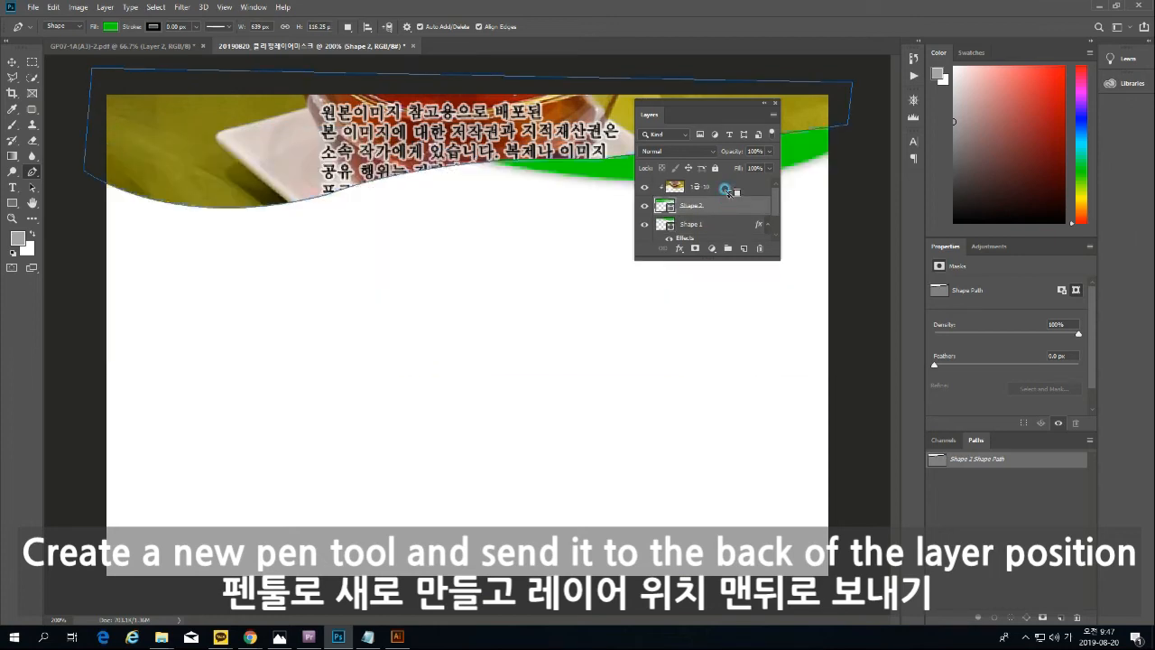
alt+click(727, 199)
Clip the 1급-10 image to Shape 1 and place Shape 2 between Shape 1 and the background layer.
drag(727, 209, 726, 183)
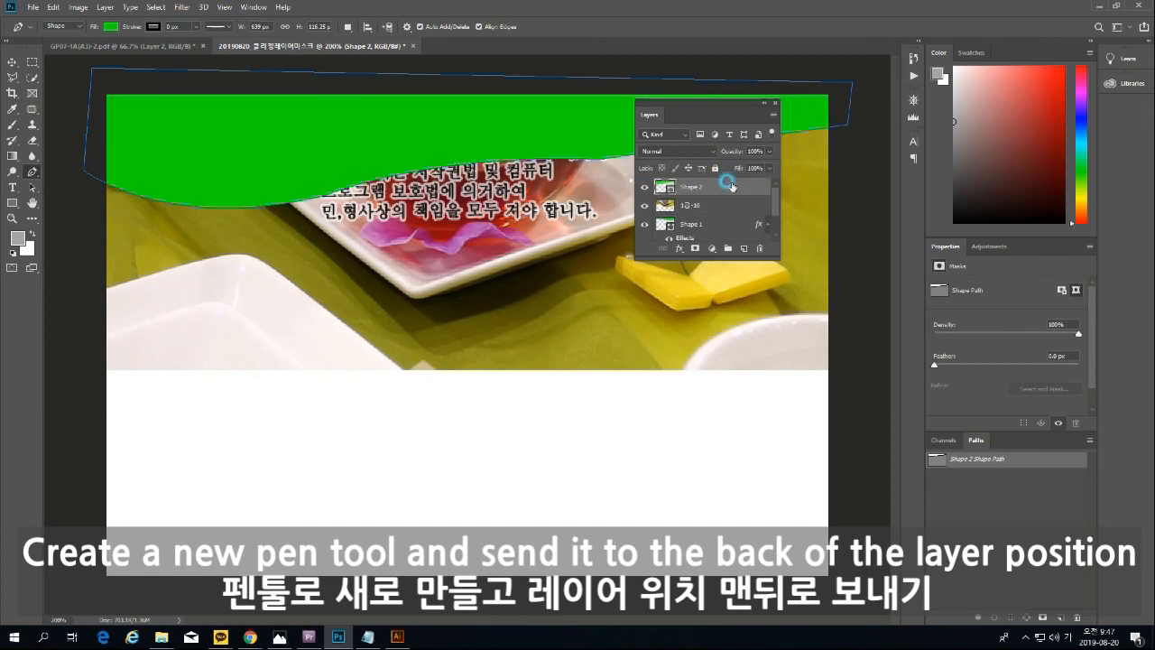
alt+click(726, 214)
drag(725, 188, 724, 225)
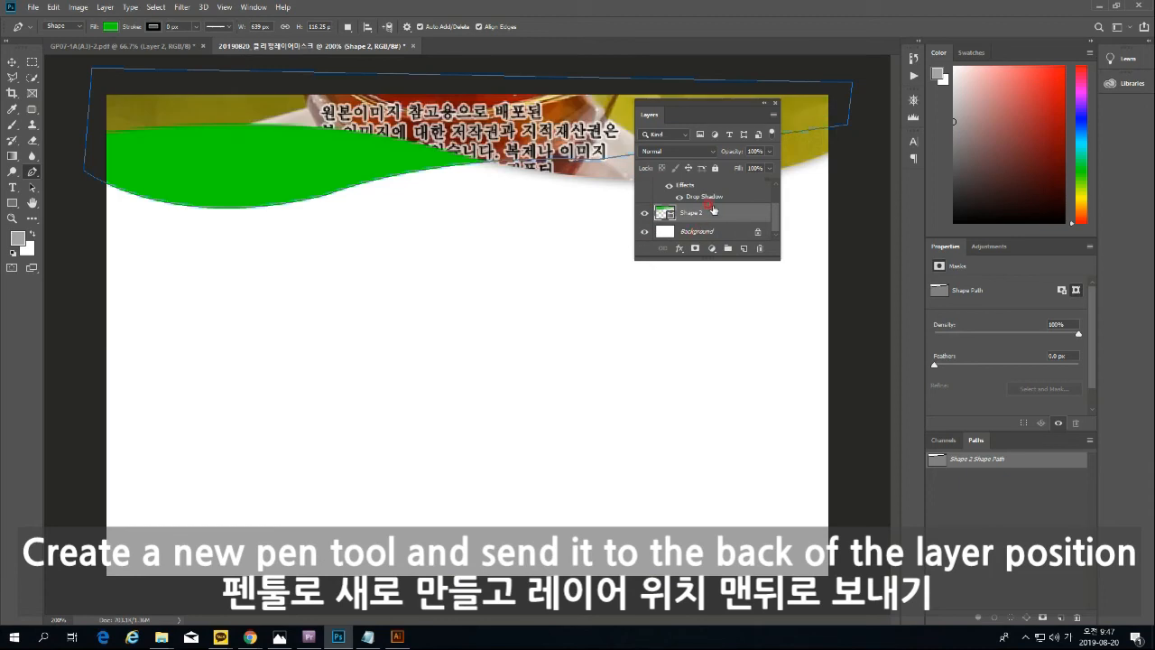
Fill Shape 2 with a light orange swatch and switch to the Move tool.
click(111, 26)
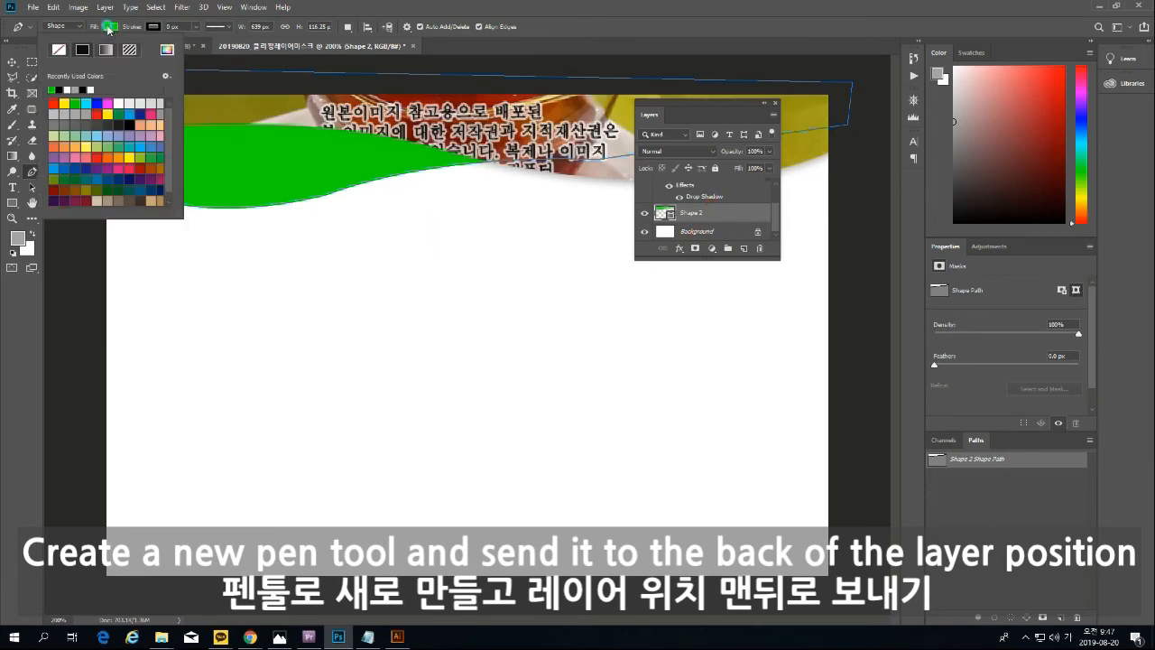
click(141, 124)
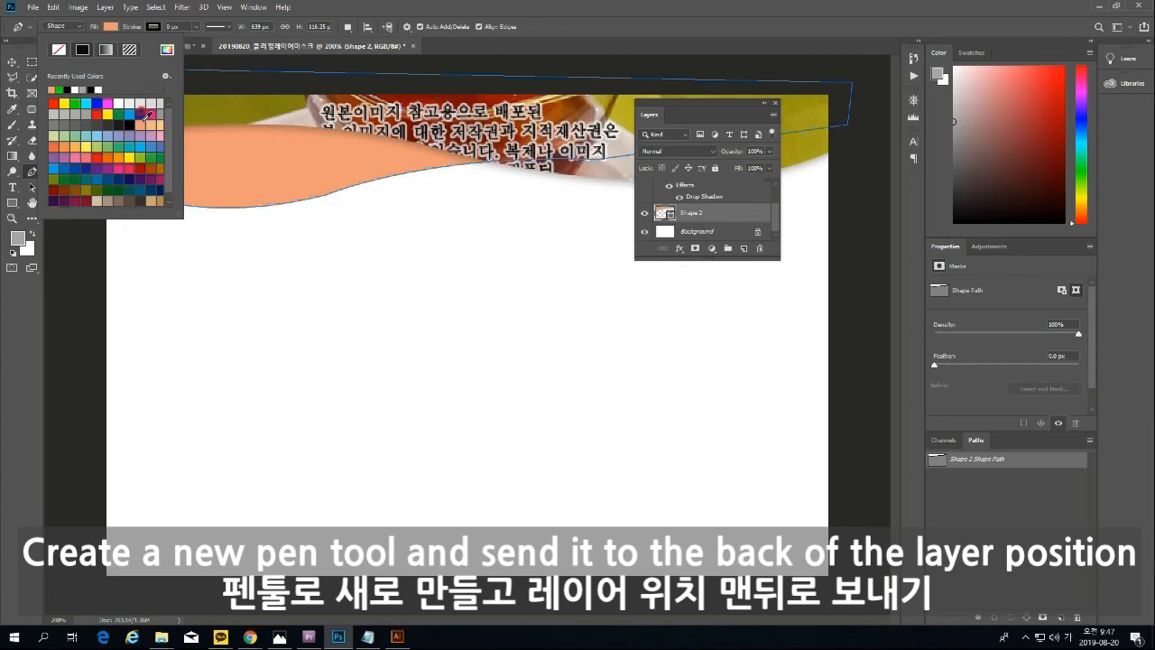
click(153, 27)
click(153, 27)
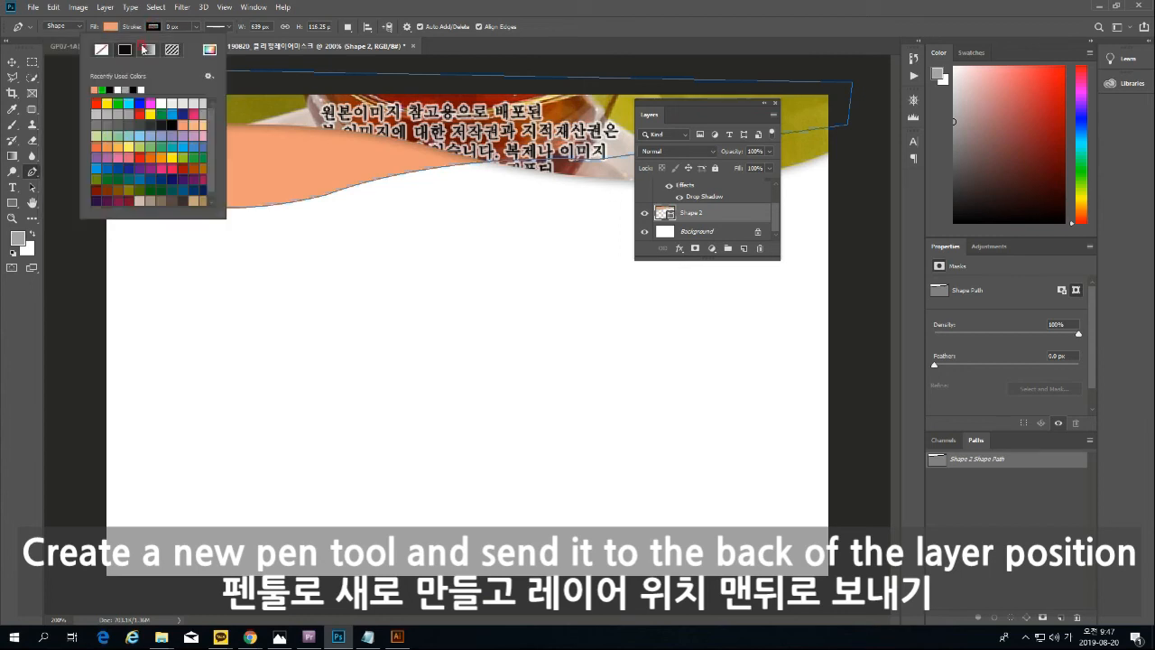
click(12, 61)
Copy the layer style of Shape 1 and paste it onto Shape 2.
drag(754, 260, 748, 330)
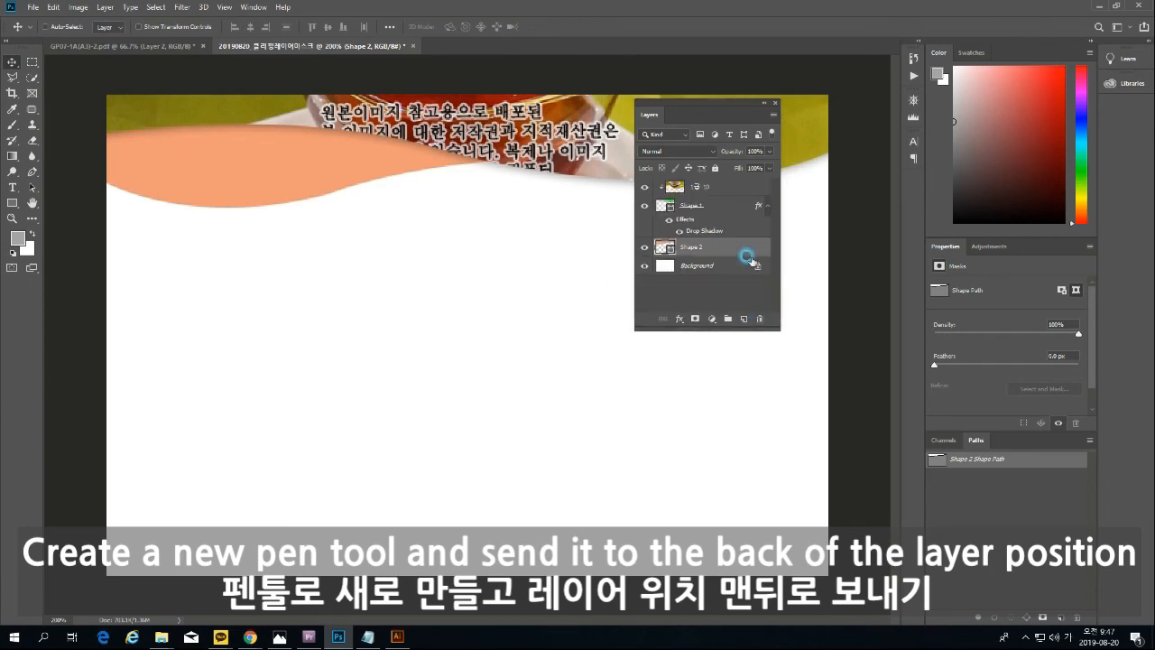
right_click(719, 206)
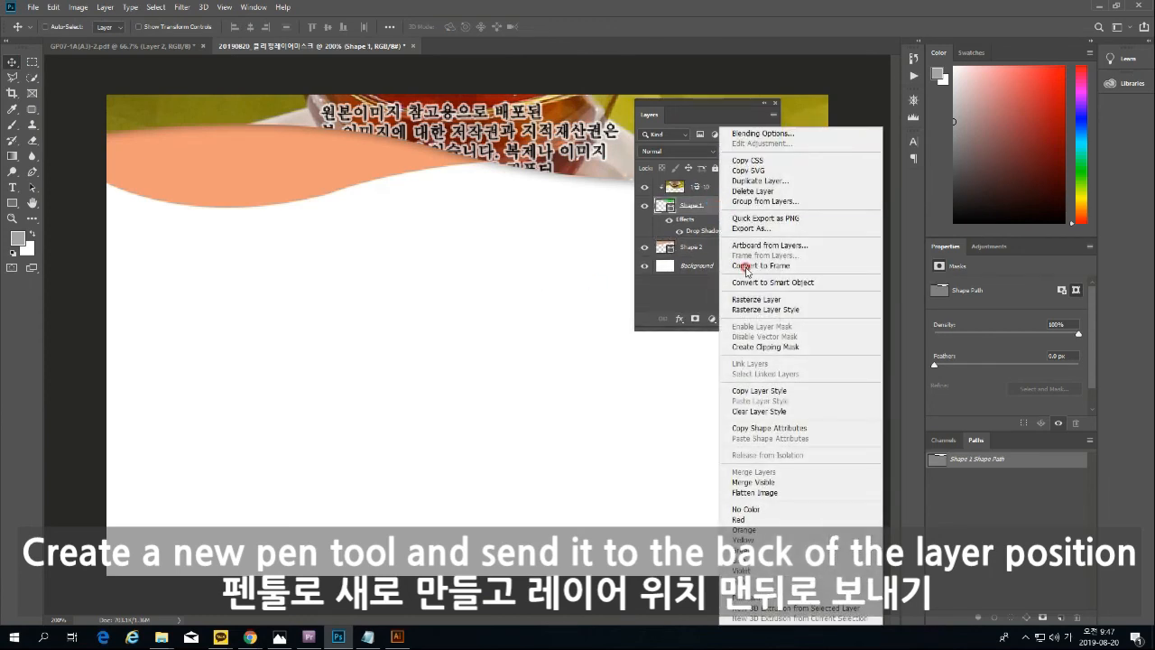
click(763, 391)
right_click(735, 246)
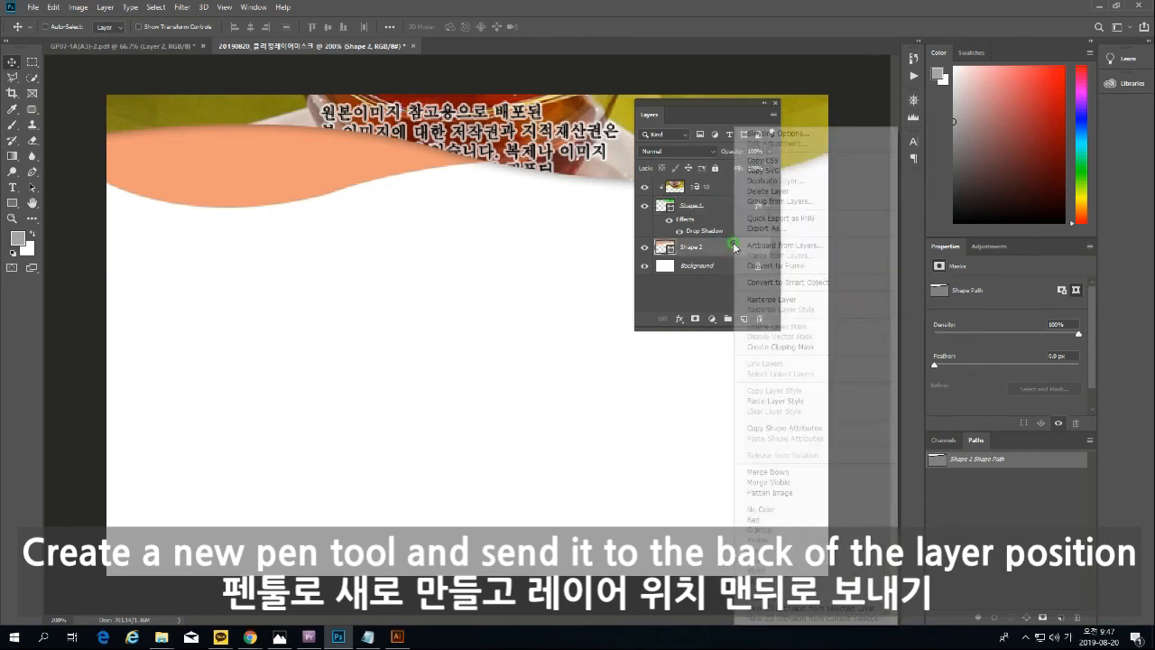
click(767, 401)
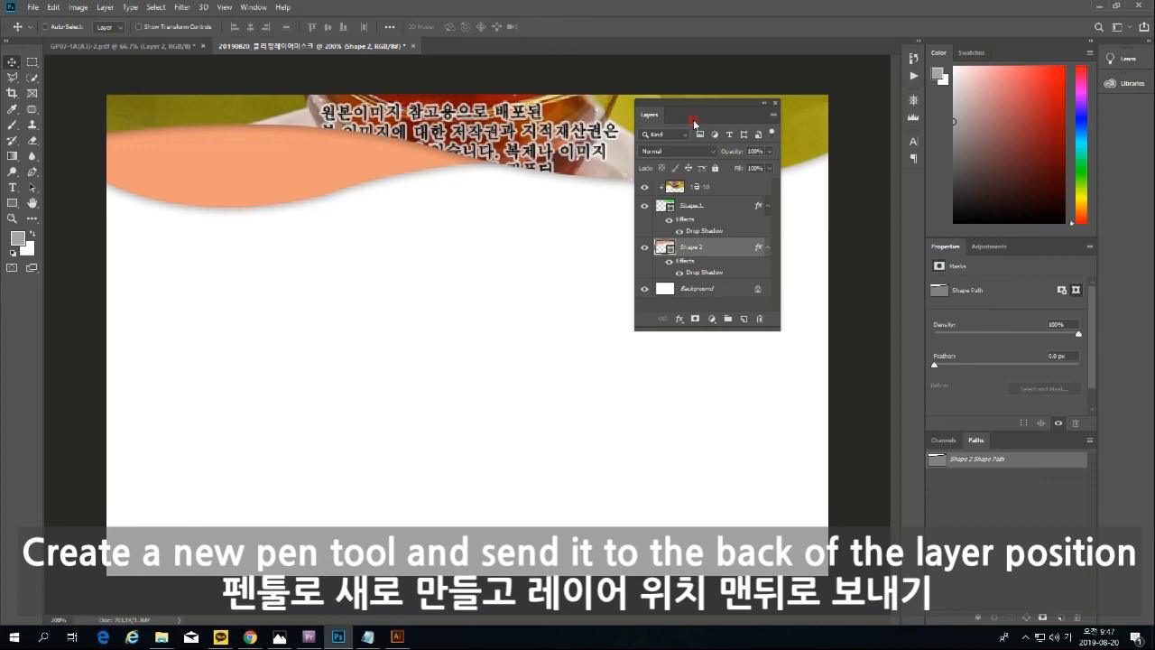
Start saving the document as a Photoshop file named 20190820_클리핑레이어마스크 on the desktop.
click(31, 9)
click(55, 141)
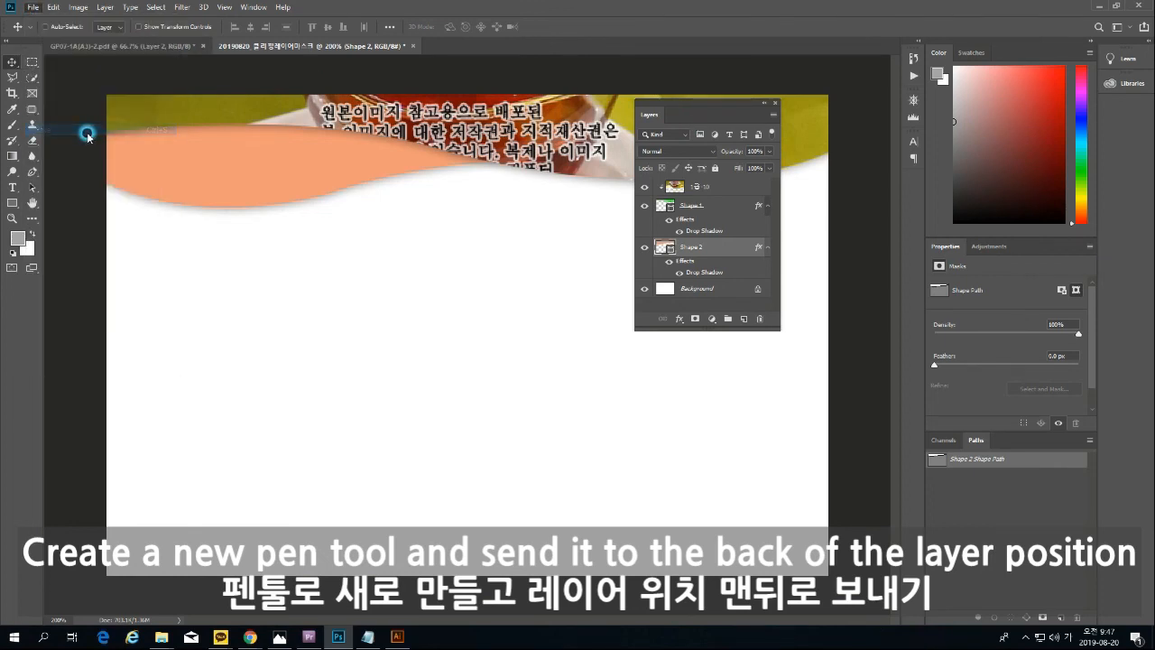
click(53, 118)
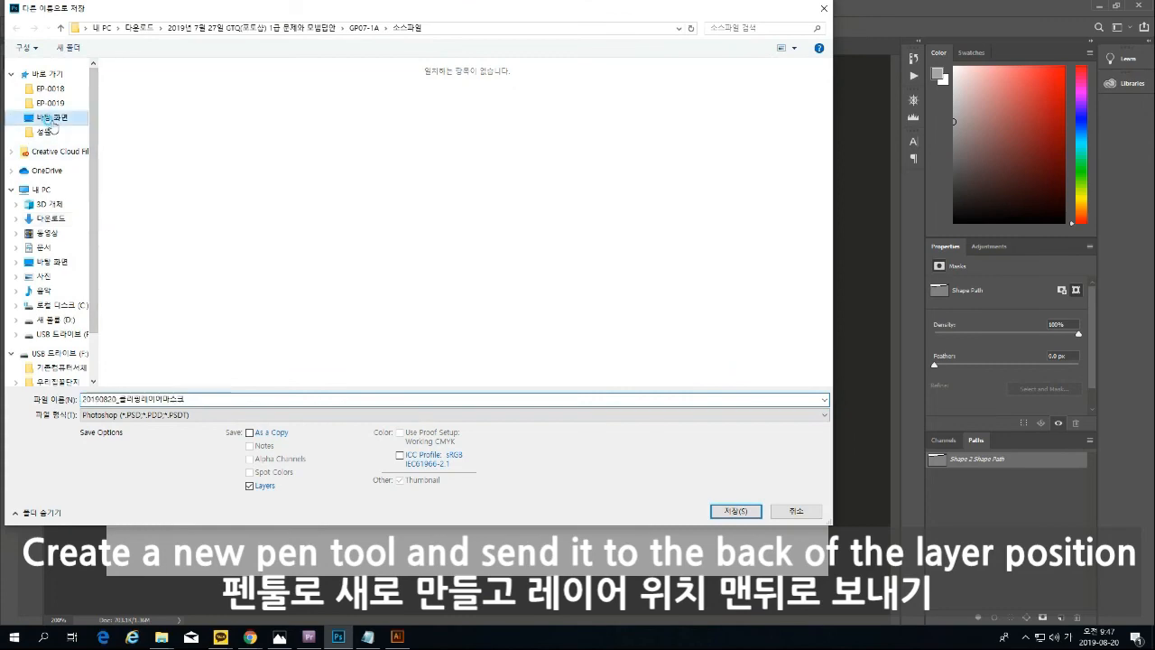